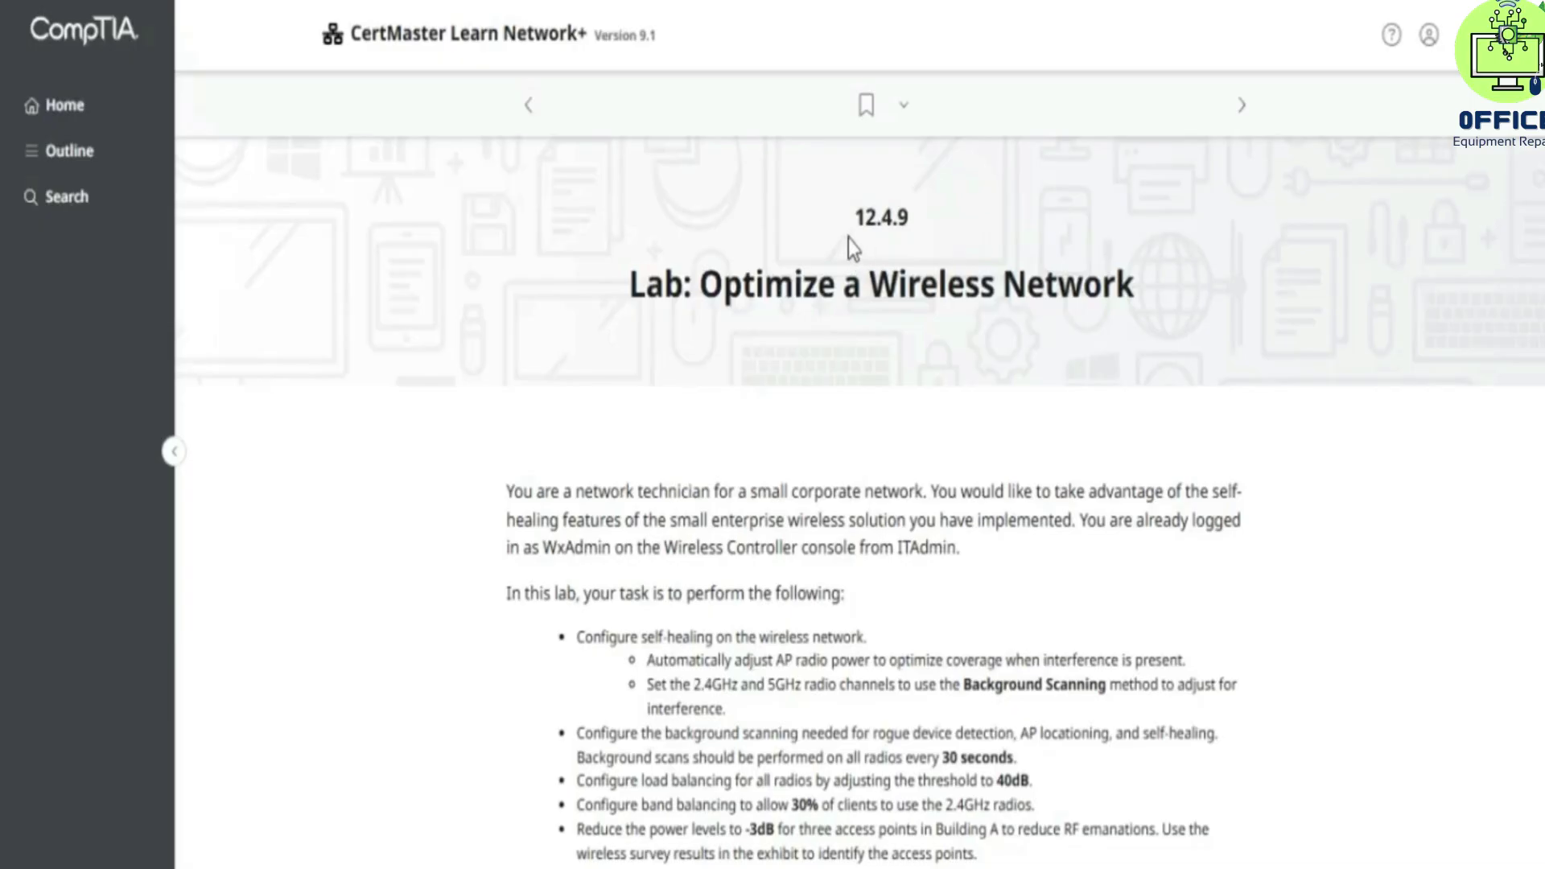
# Highlight the 'Lab:' title on the lab 12.4.9 introduction page.
pyautogui.click(918, 248)
pyautogui.moveTo(630, 300); pyautogui.dragTo(915, 299)
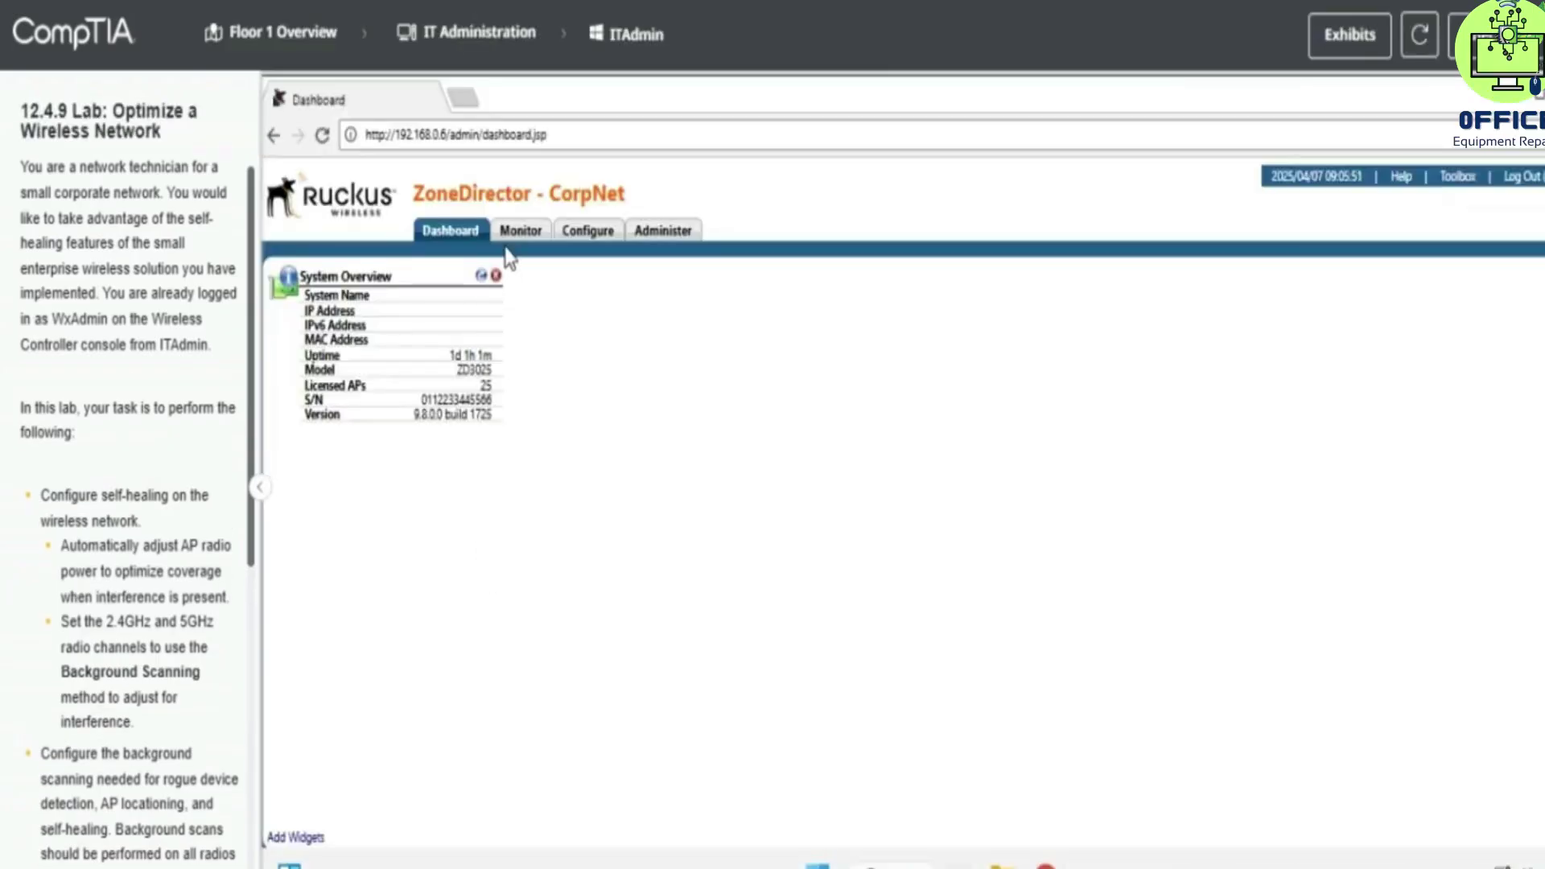
# Open ZoneDirector's Configure area and mark the background scanning requirement in the task.
pyautogui.click(588, 230)
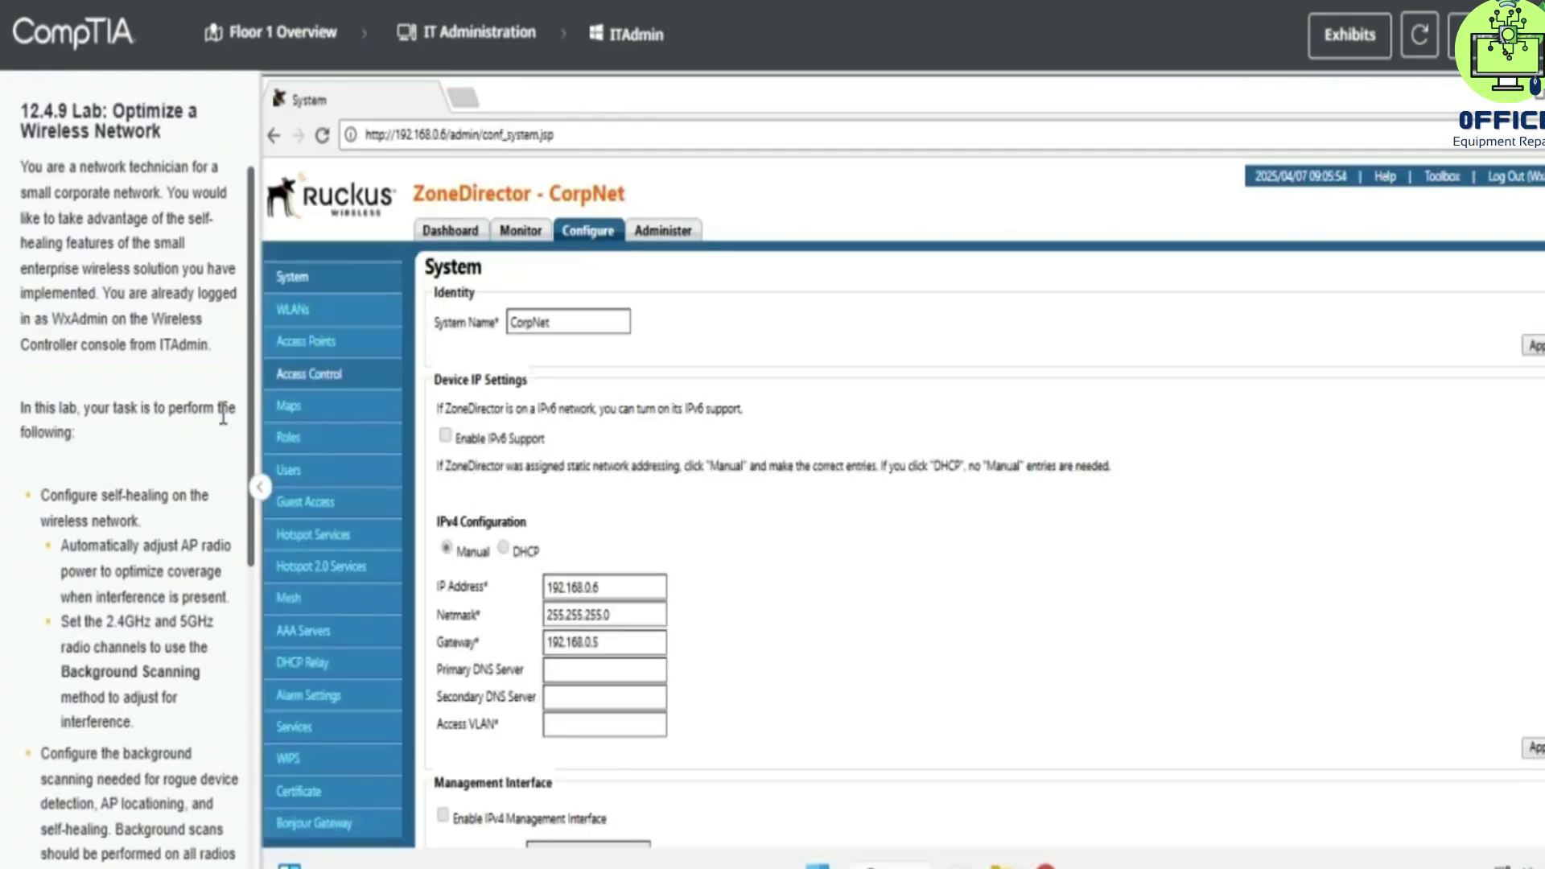
pyautogui.scroll(-3, 218, 422)
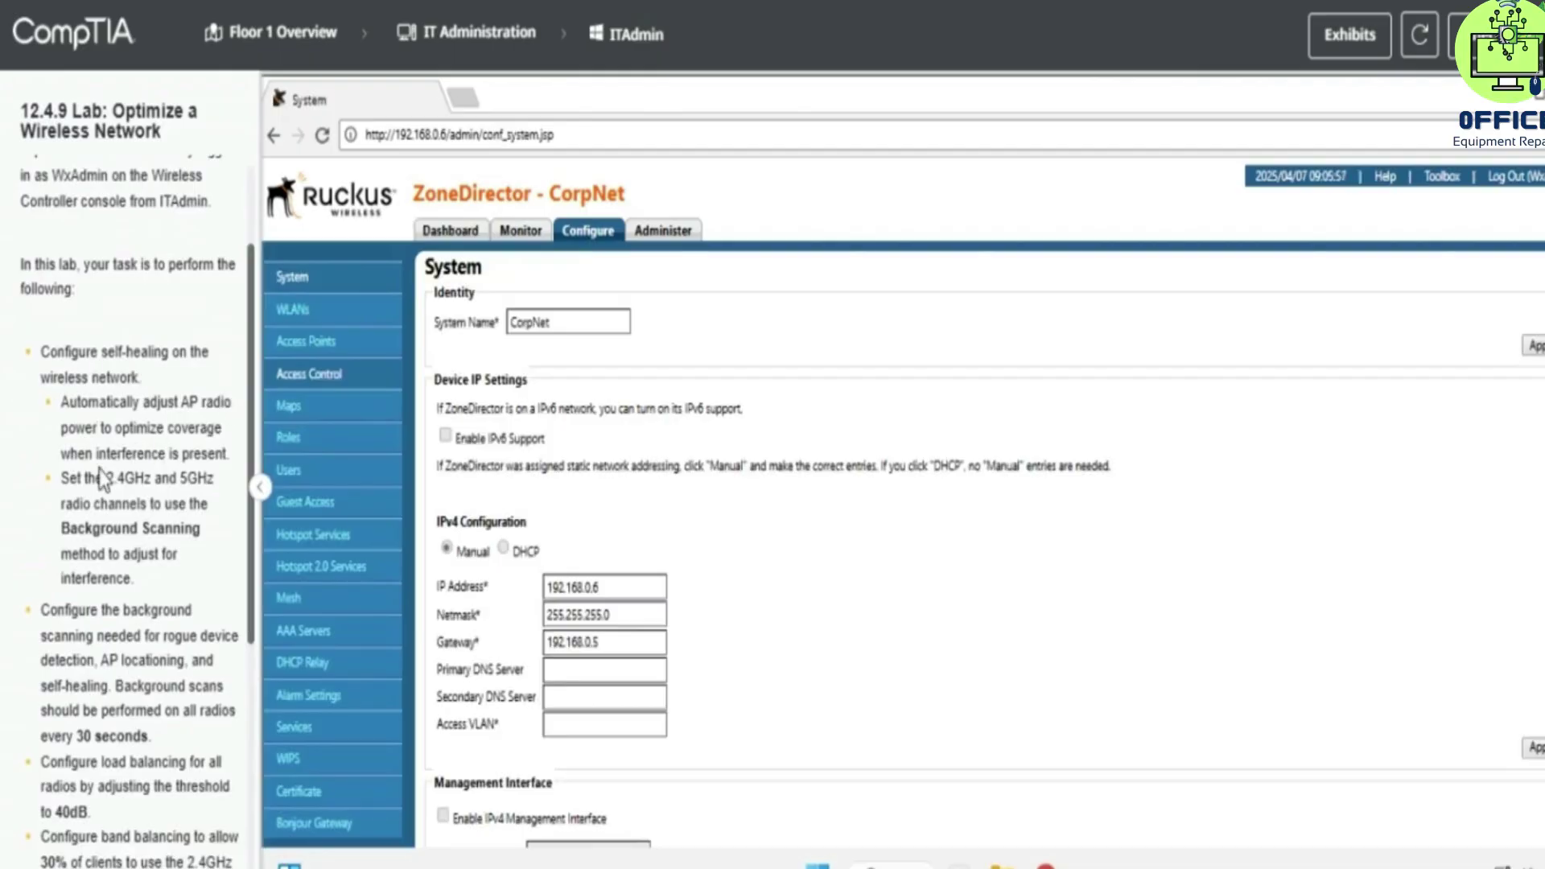
pyautogui.moveTo(63, 529); pyautogui.dragTo(185, 527)
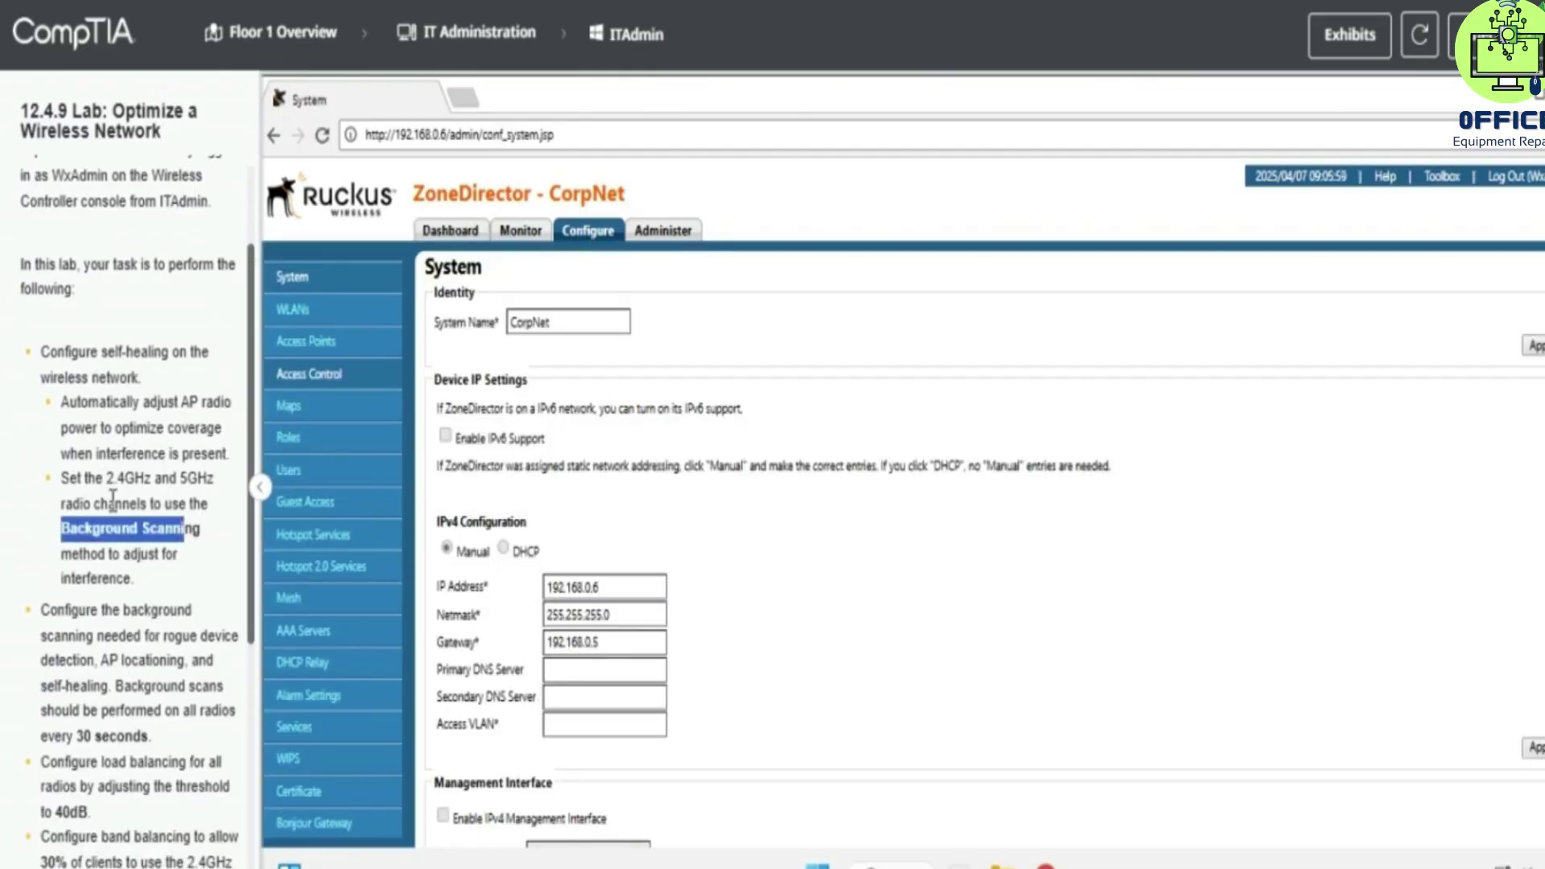
pyautogui.moveTo(62, 478); pyautogui.dragTo(103, 478)
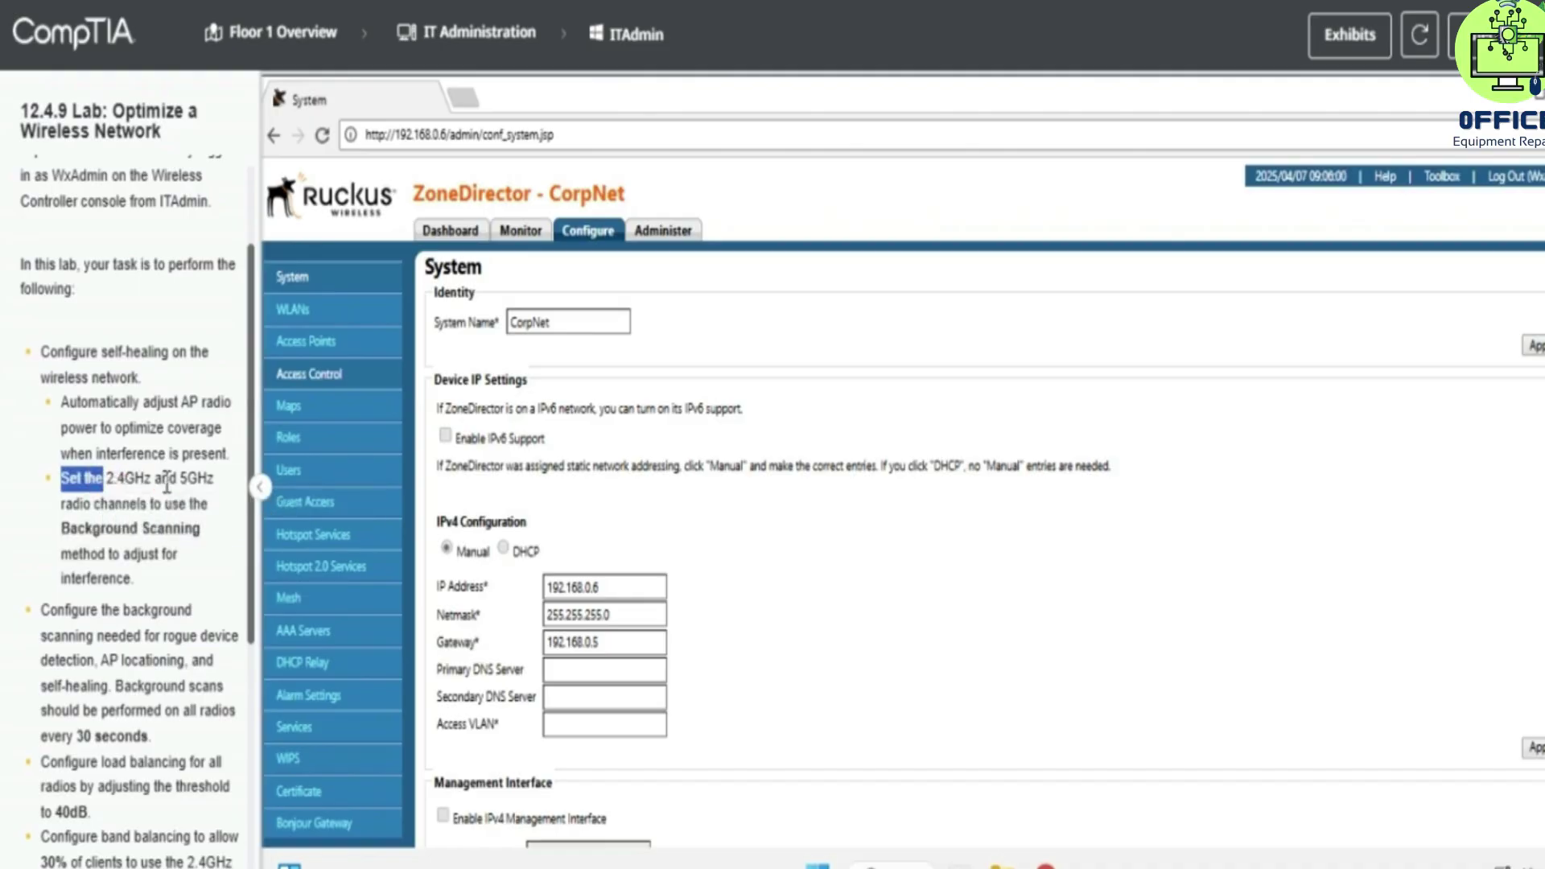
# Note the 2.4GHz and 5GHz channel requirement, then view WIPS and the Services page.
pyautogui.click(94, 484)
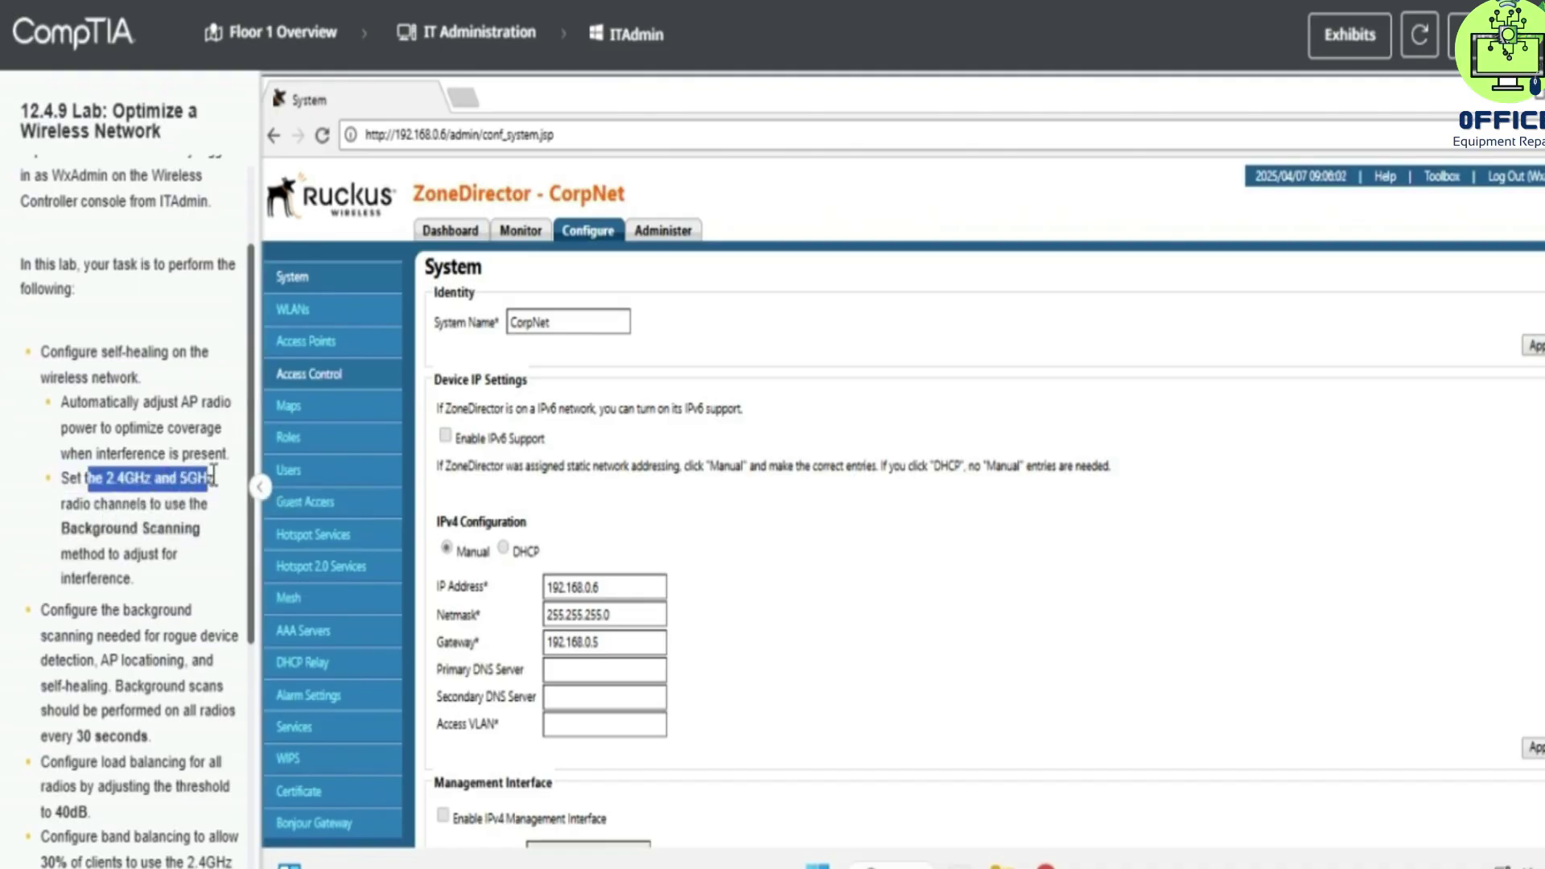
pyautogui.moveTo(94, 481); pyautogui.dragTo(214, 480)
pyautogui.scroll(-3, 322, 483)
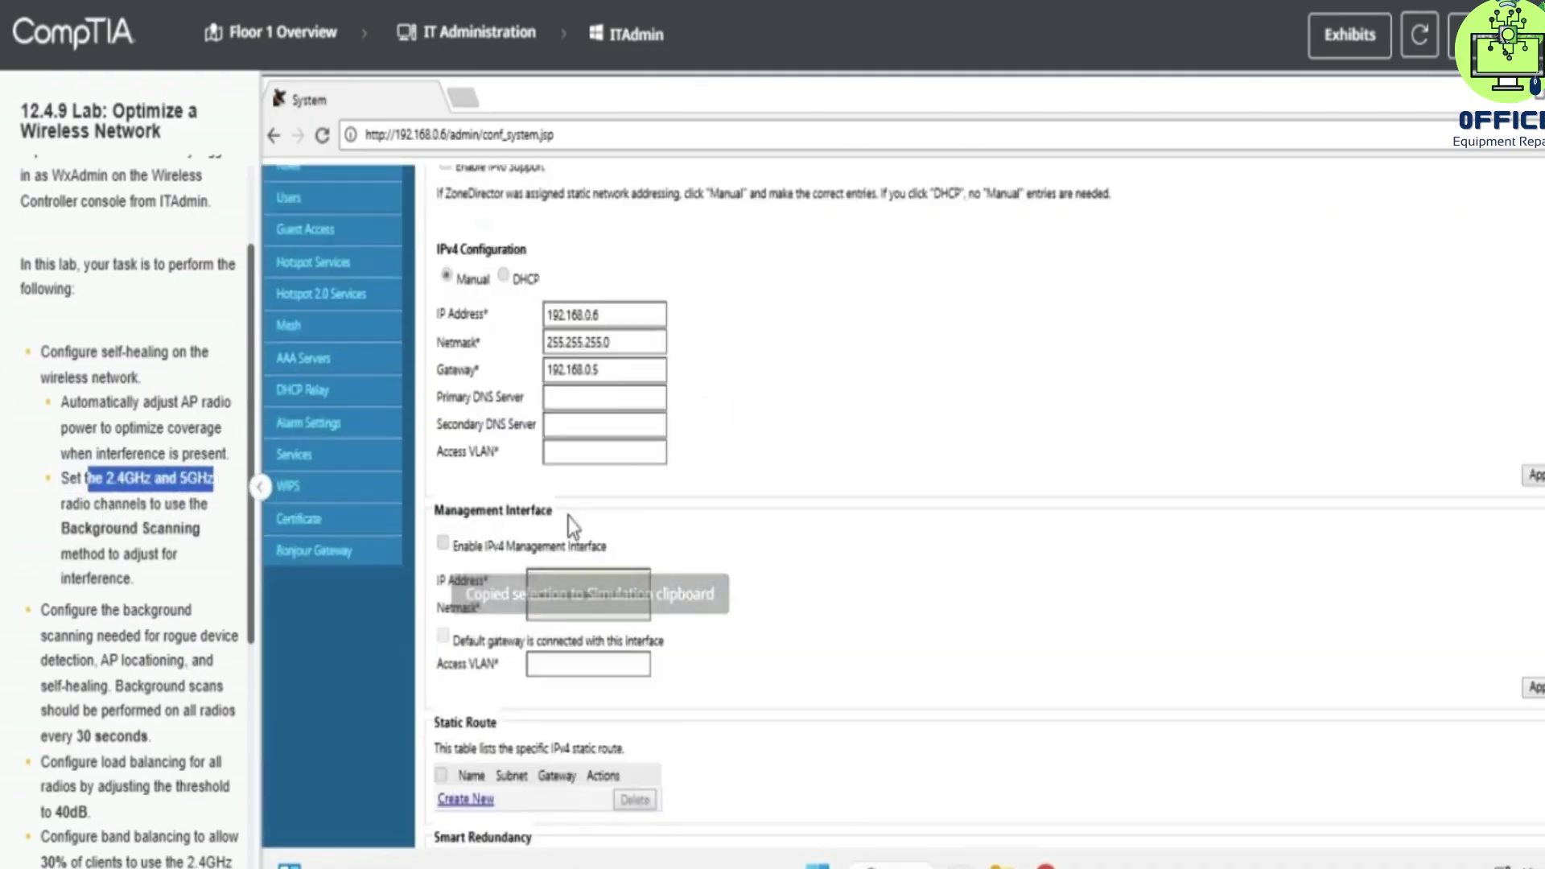
pyautogui.click(327, 486)
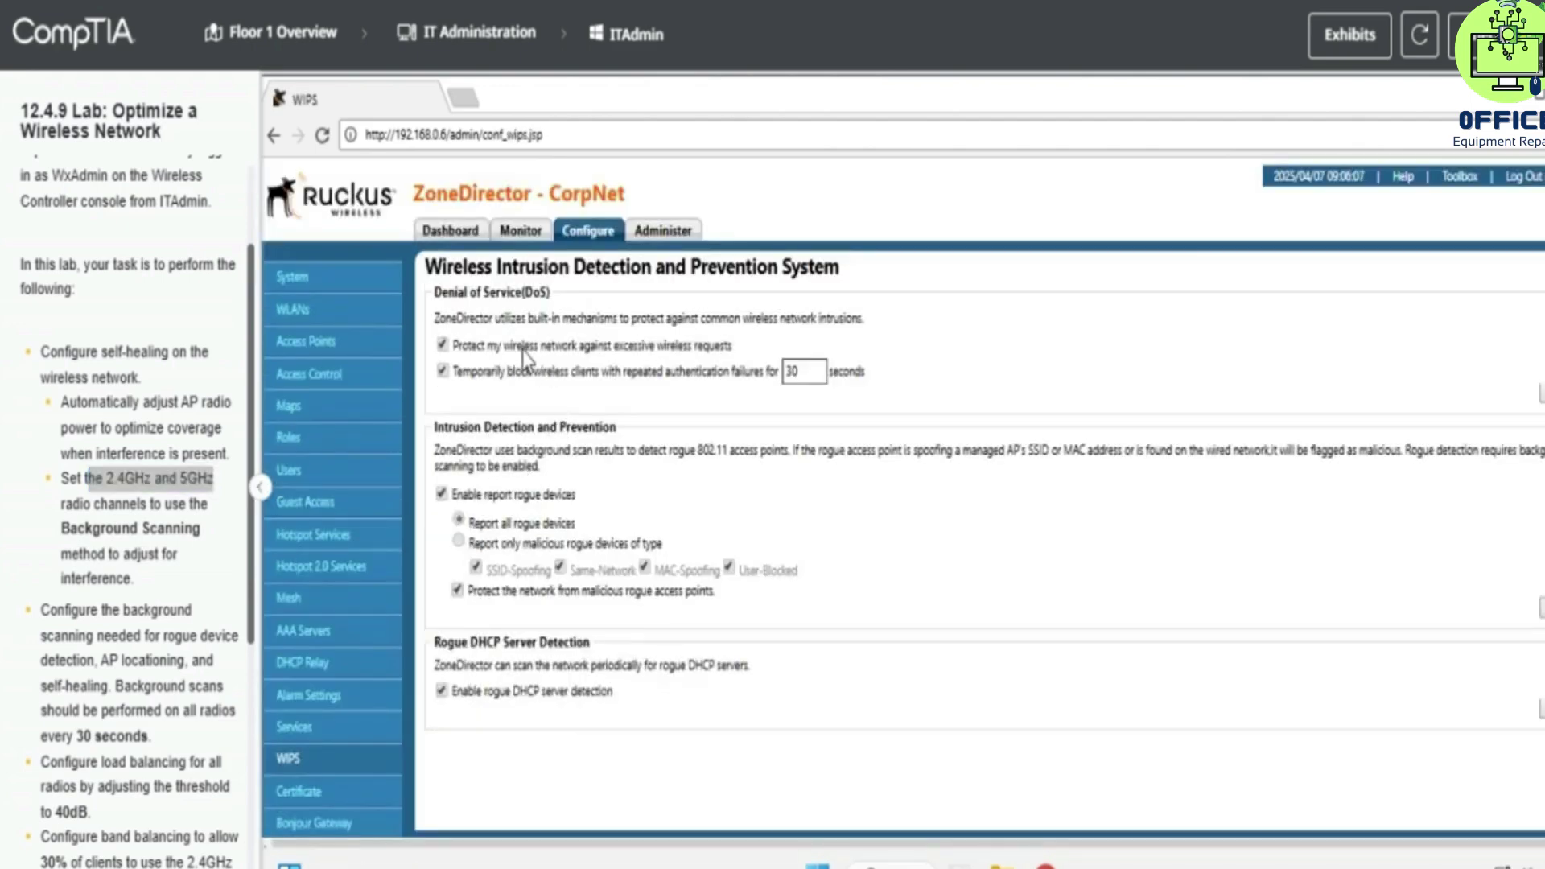
pyautogui.click(305, 721)
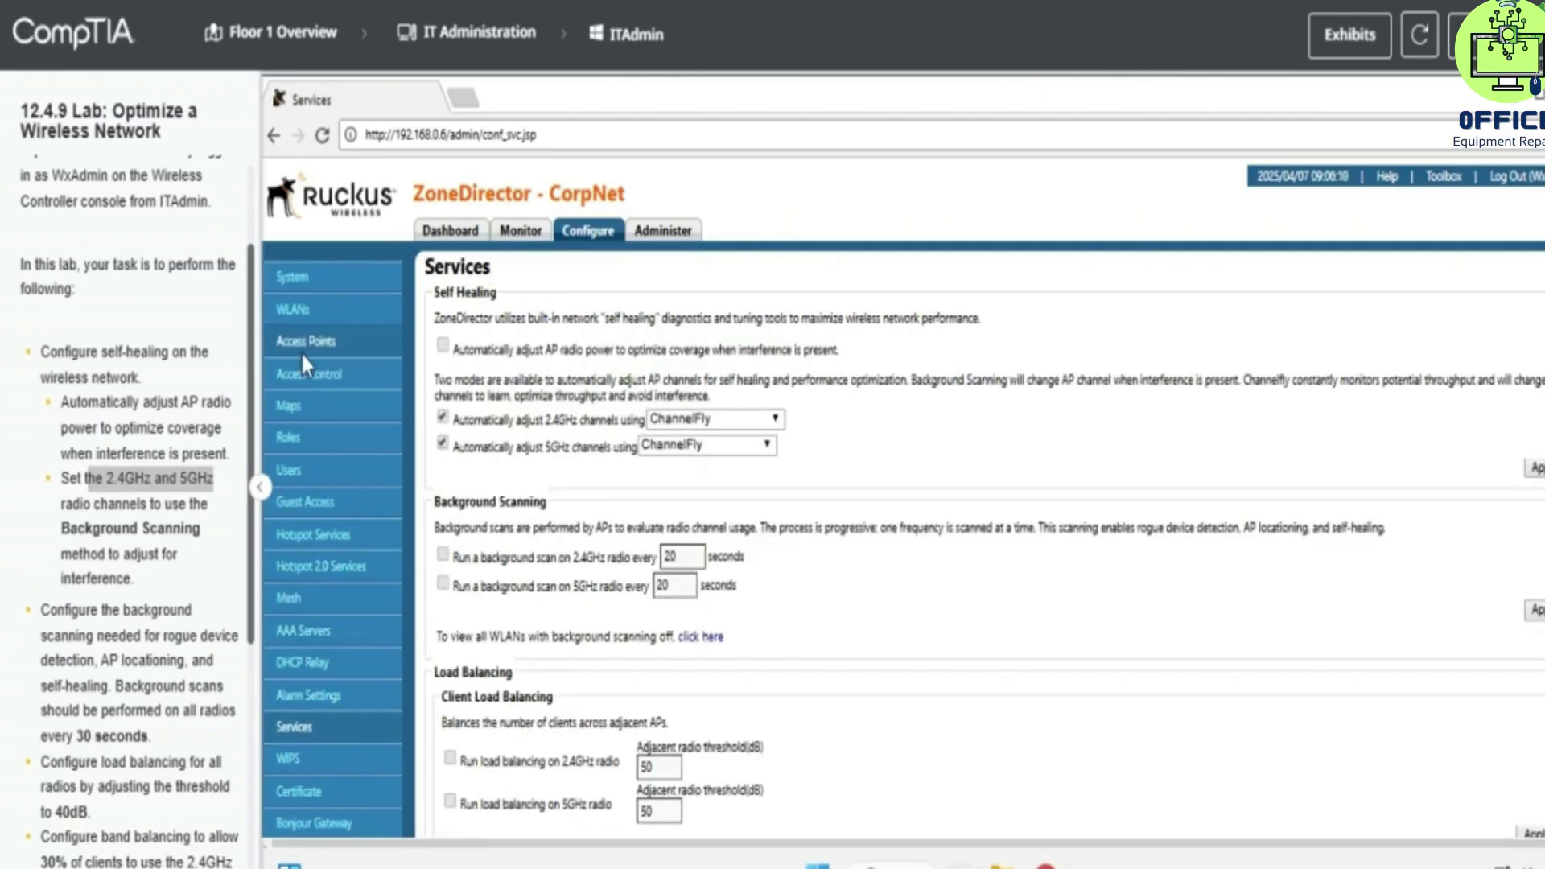
# Enable 'Automatically adjust AP radio power' under Self Healing.
pyautogui.click(301, 351)
pyautogui.click(311, 727)
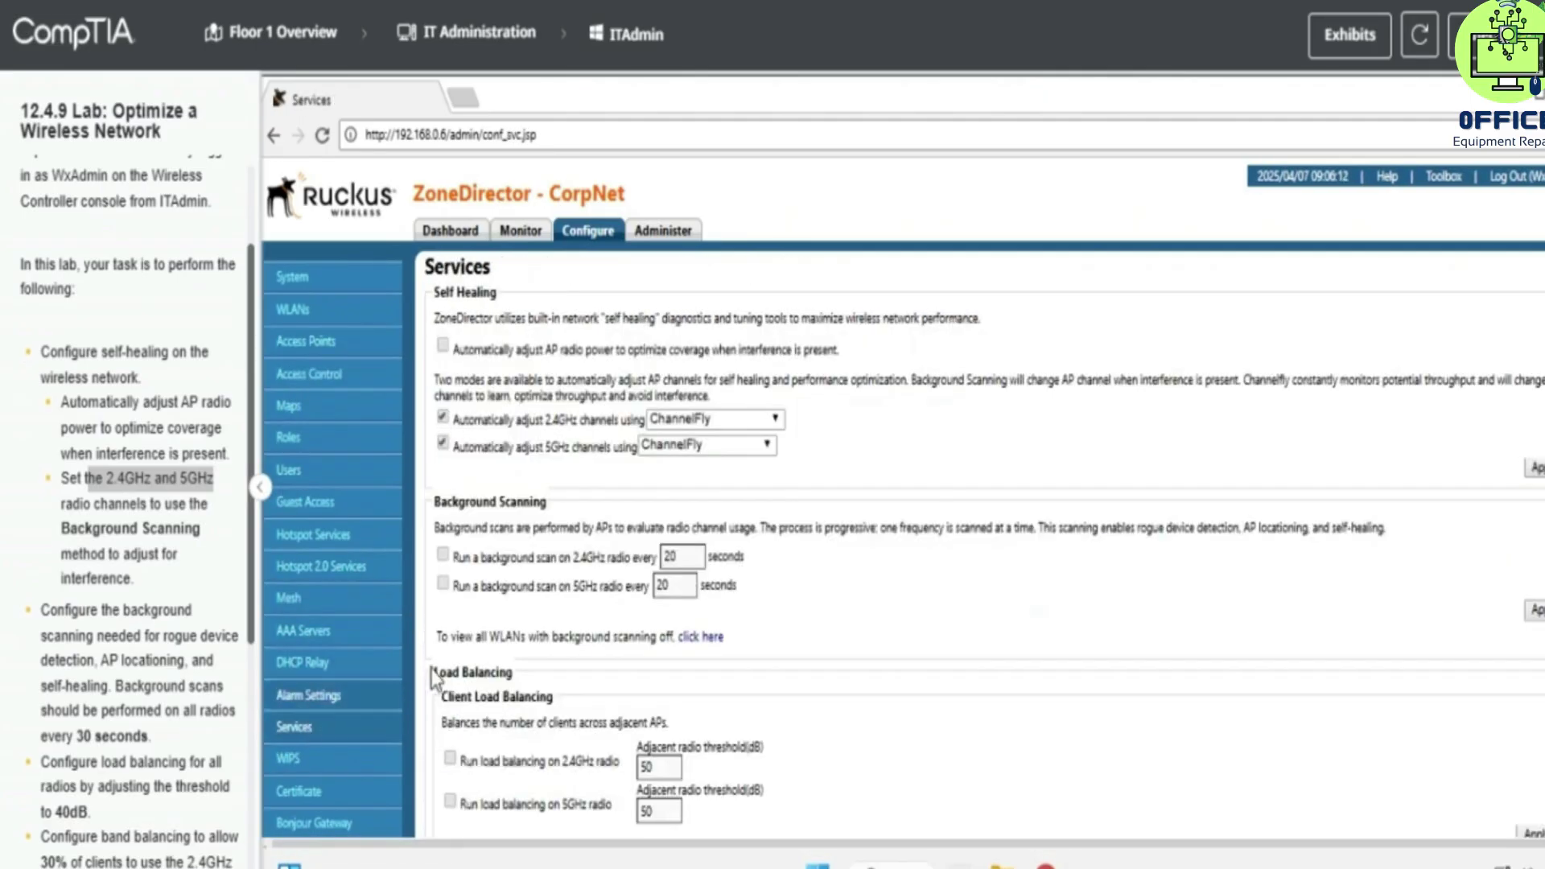
pyautogui.click(513, 352)
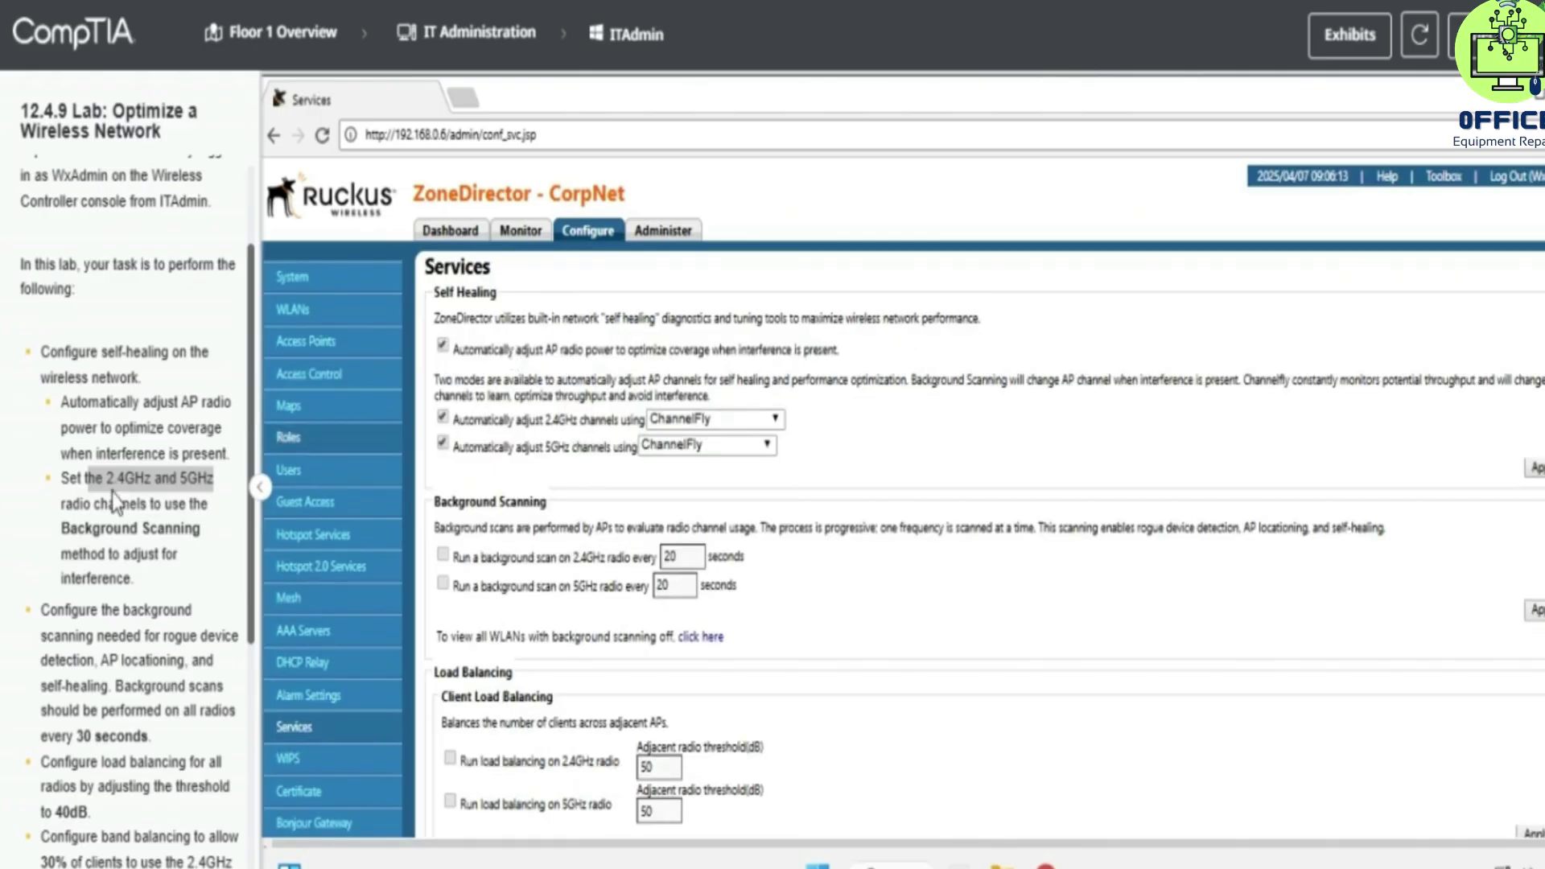
pyautogui.moveTo(63, 402); pyautogui.dragTo(178, 402)
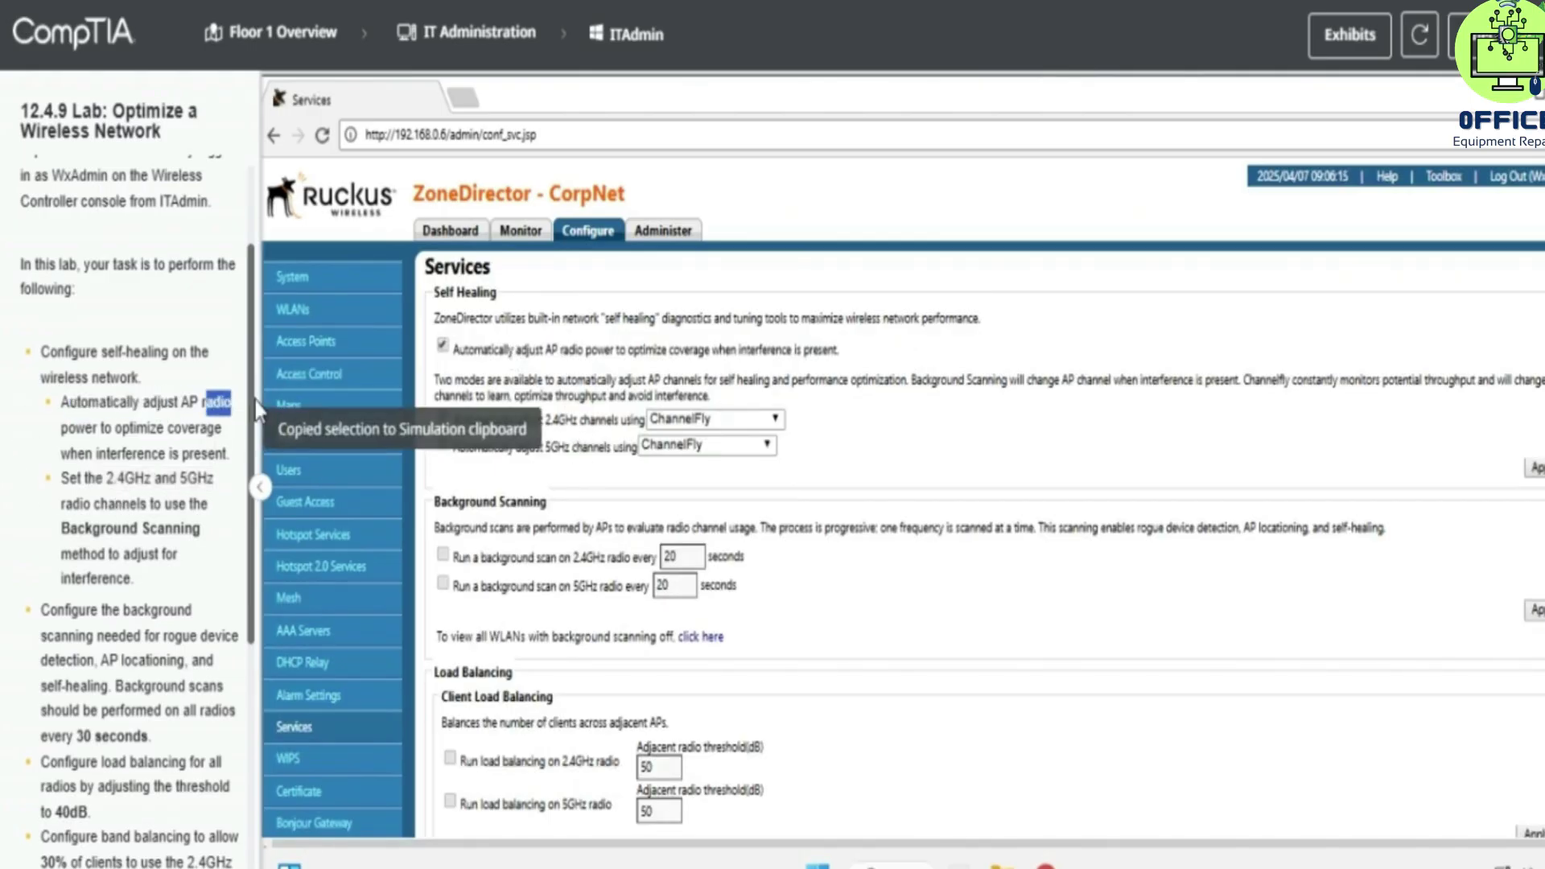
pyautogui.moveTo(81, 403); pyautogui.dragTo(179, 402)
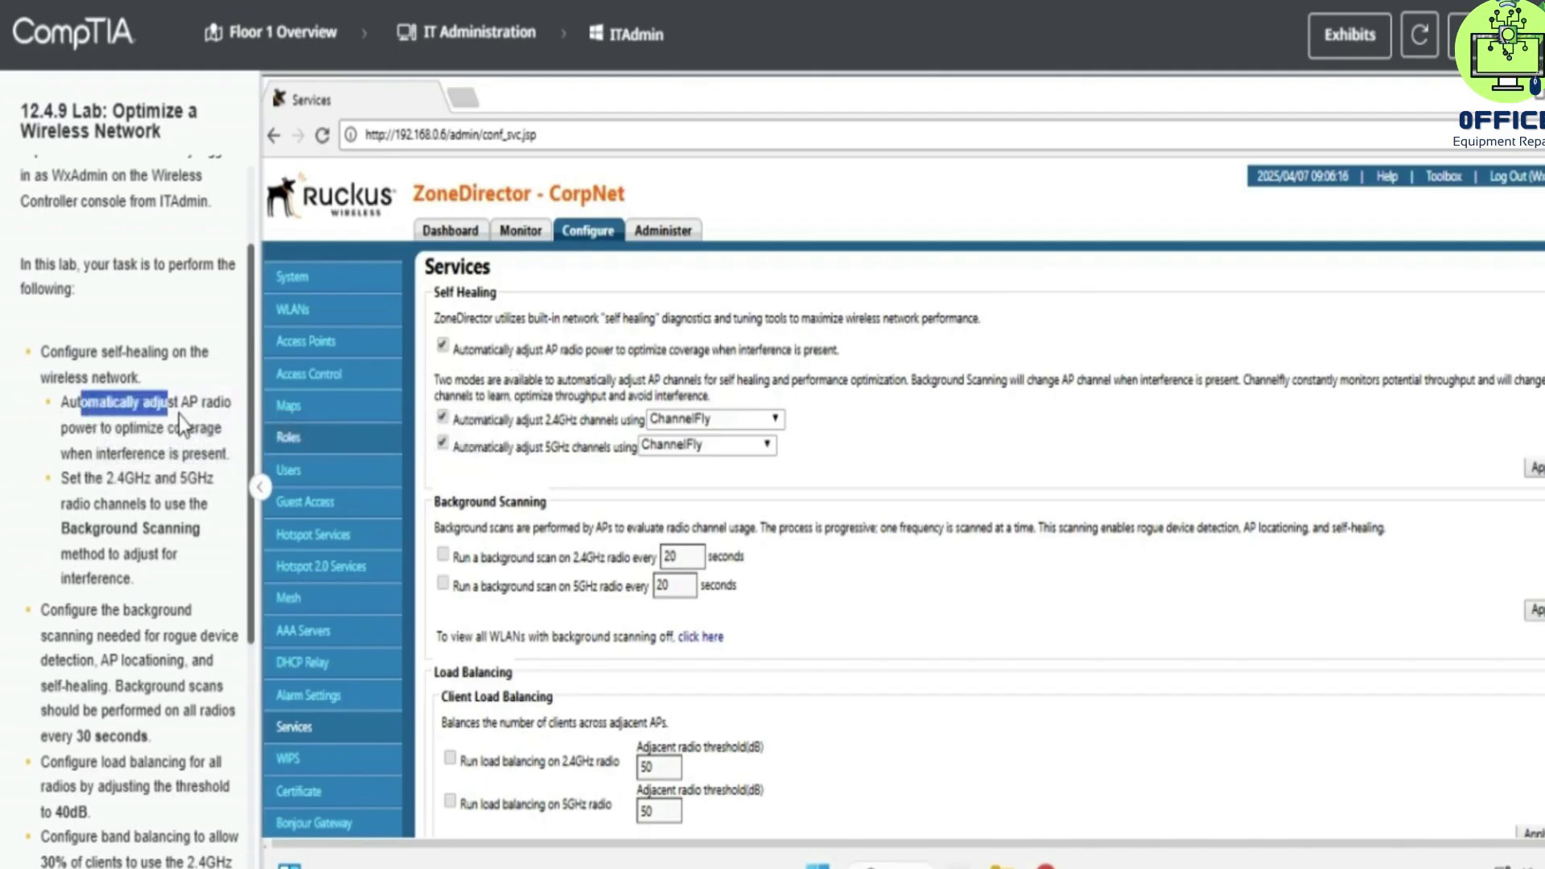
# Set both the 2.4GHz and 5GHz channel methods to Background Scanning.
pyautogui.click(709, 422)
pyautogui.click(709, 441)
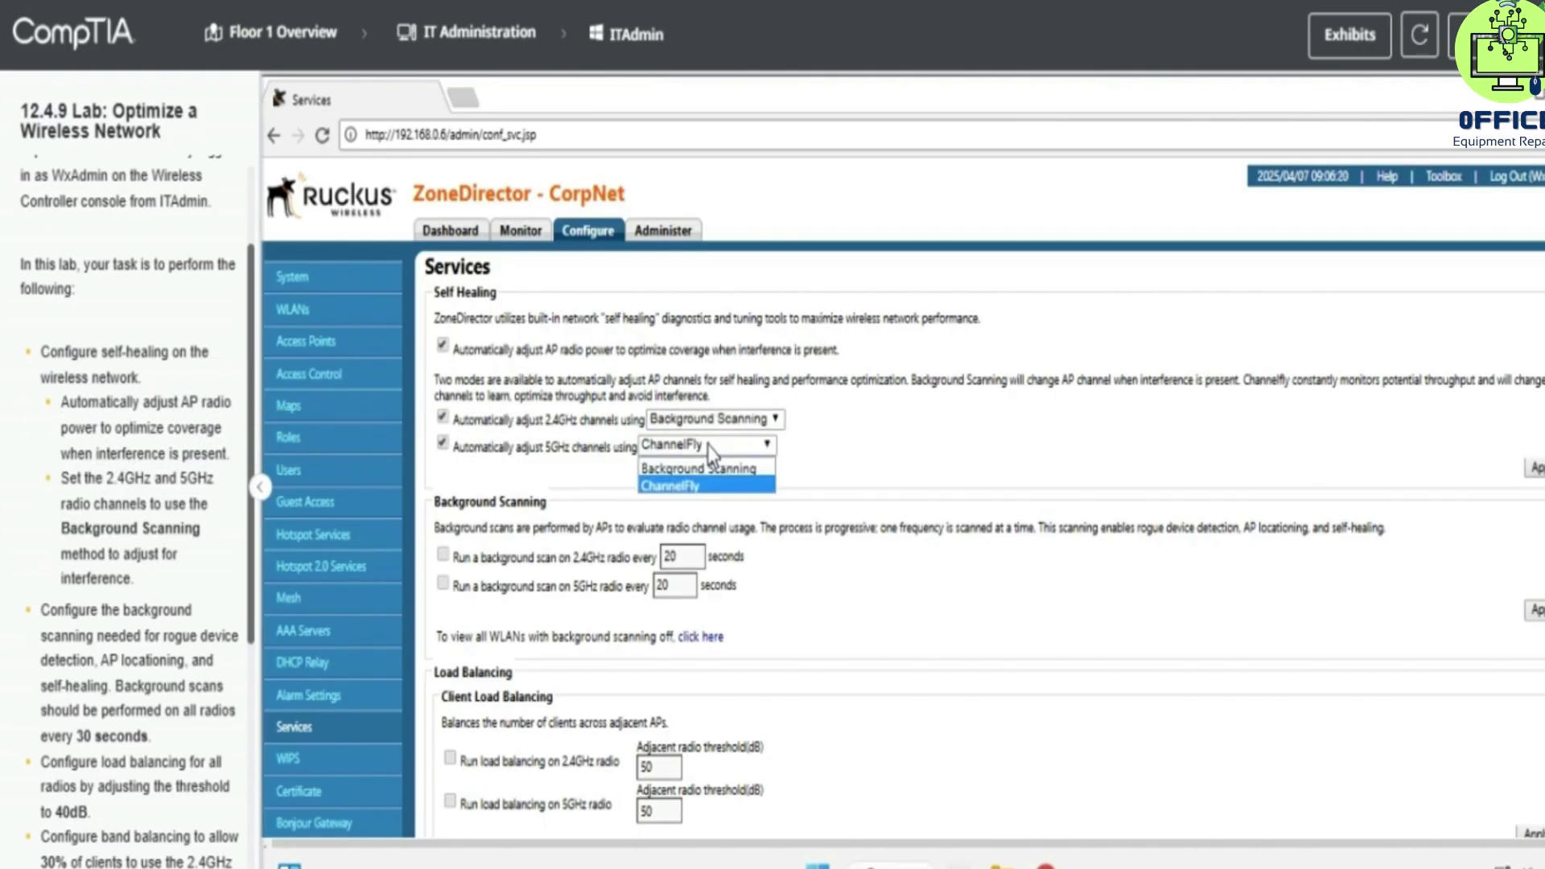
pyautogui.click(692, 469)
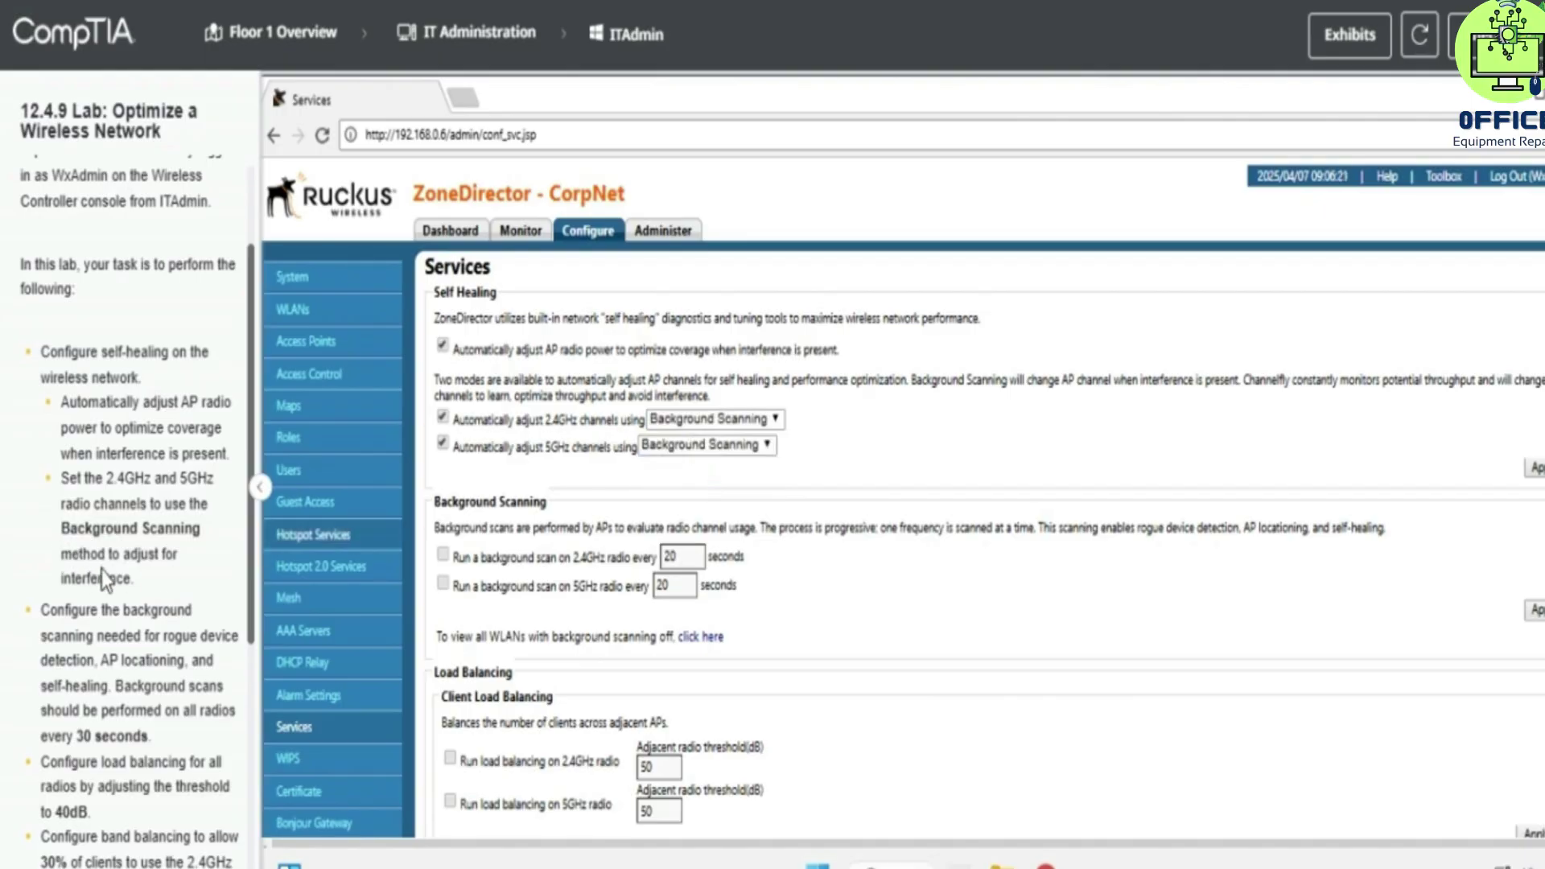
pyautogui.scroll(-3, 105, 575)
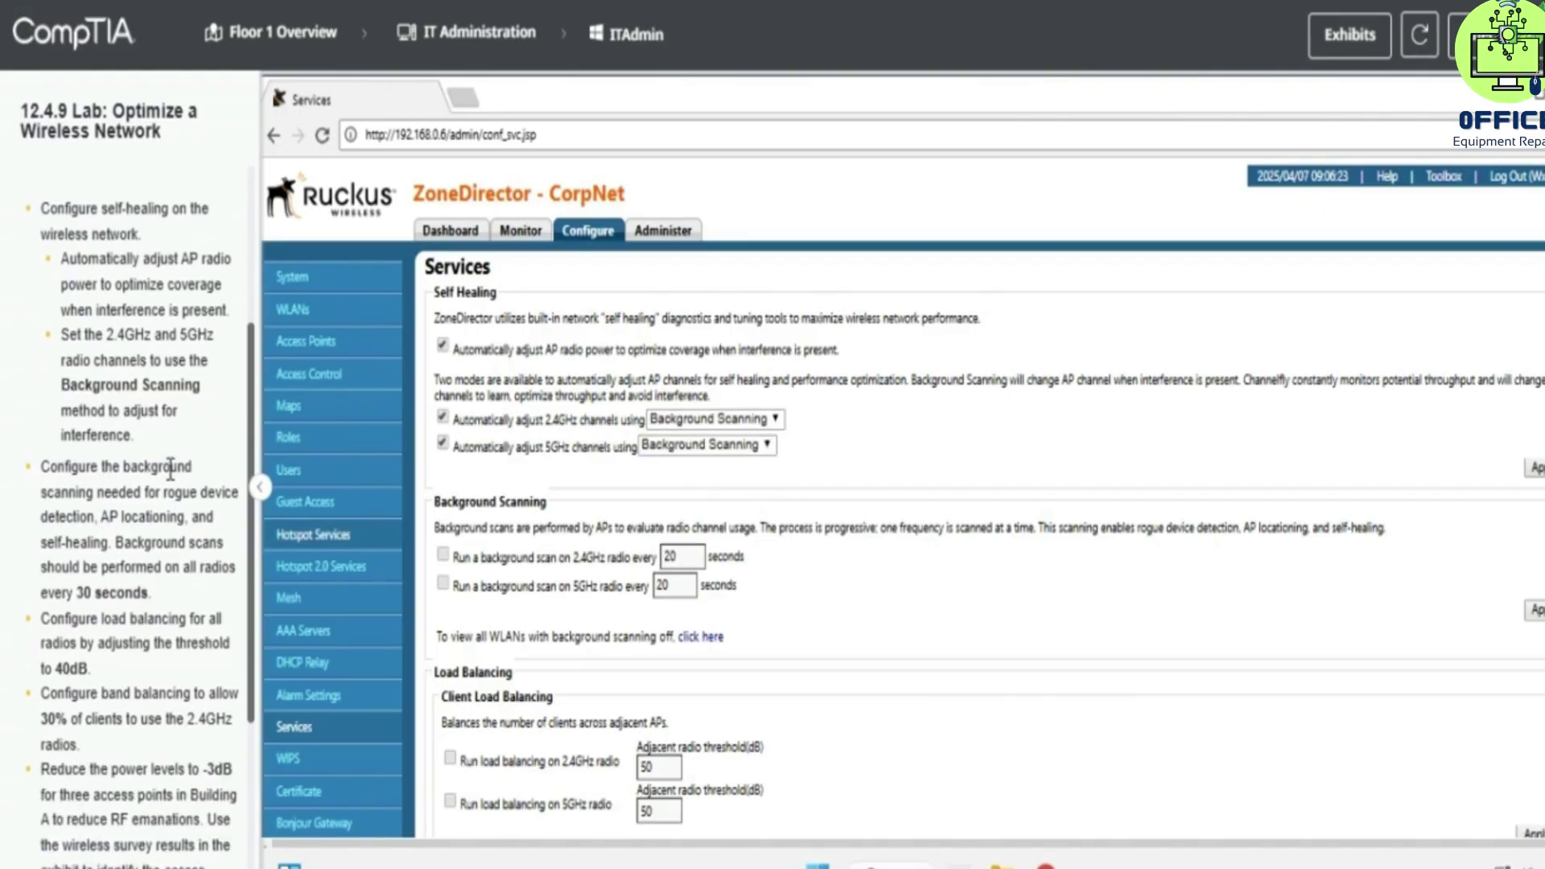
# Enable background scanning on both the 2.4GHz and 5GHz radios.
pyautogui.moveTo(31, 592); pyautogui.dragTo(153, 593)
pyautogui.click(443, 554)
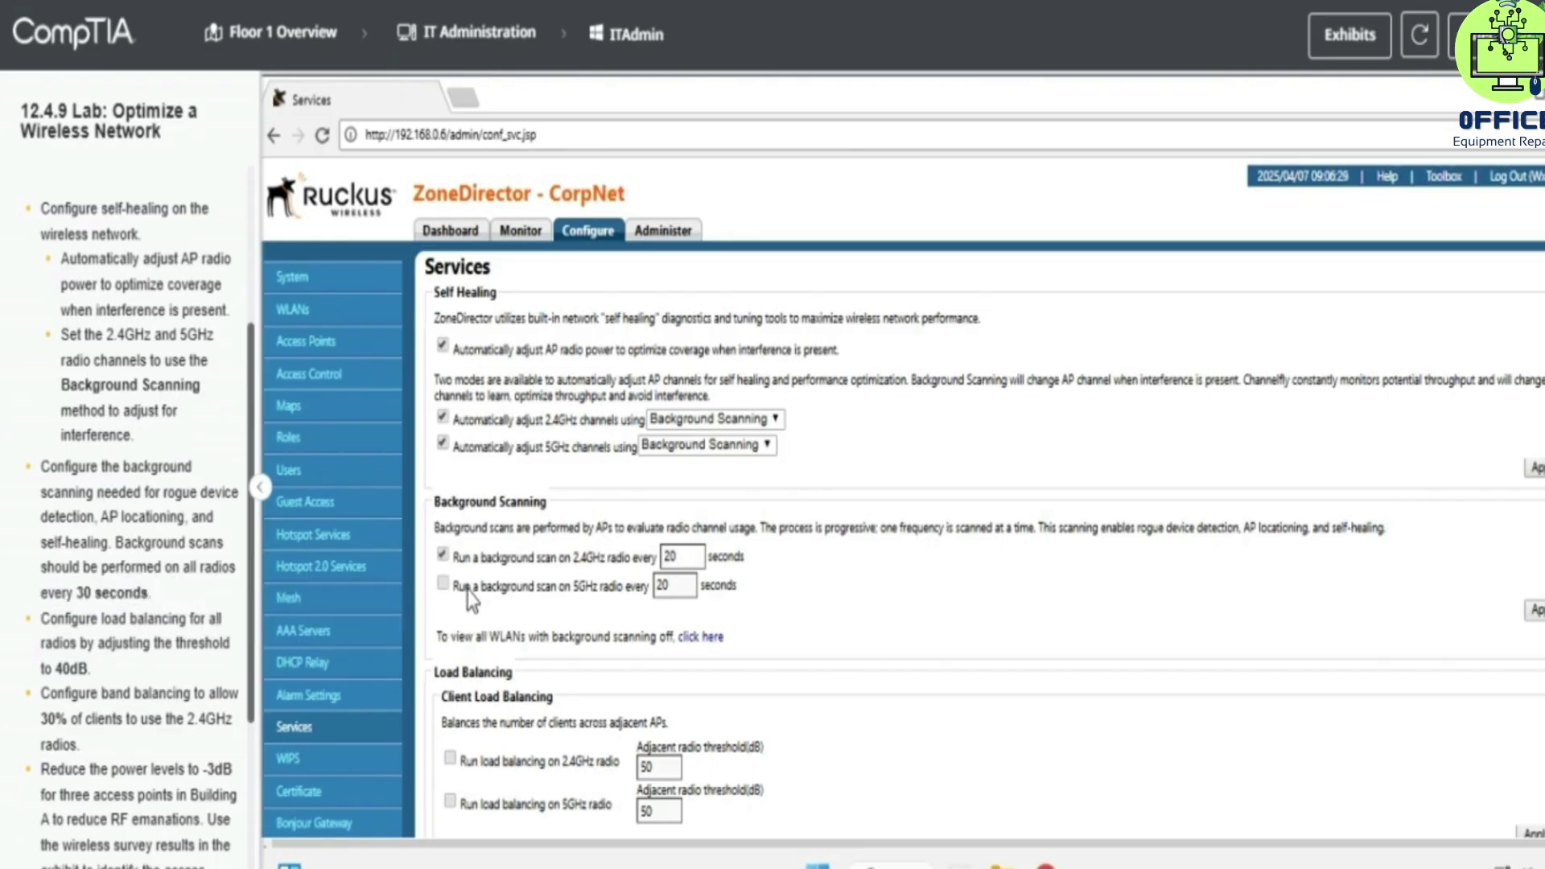
pyautogui.click(470, 592)
# Change both background scan intervals from 20 to 30 seconds.
pyautogui.click(671, 554)
pyautogui.click(661, 596)
pyautogui.press('BackSpace')
pyautogui.write('3')
pyautogui.click(664, 596)
# Review the remaining task text and highlight the 40dB threshold requirement.
pyautogui.scroll(-10, 589, 636)
pyautogui.scroll(2, 590, 636)
pyautogui.scroll(7, 589, 635)
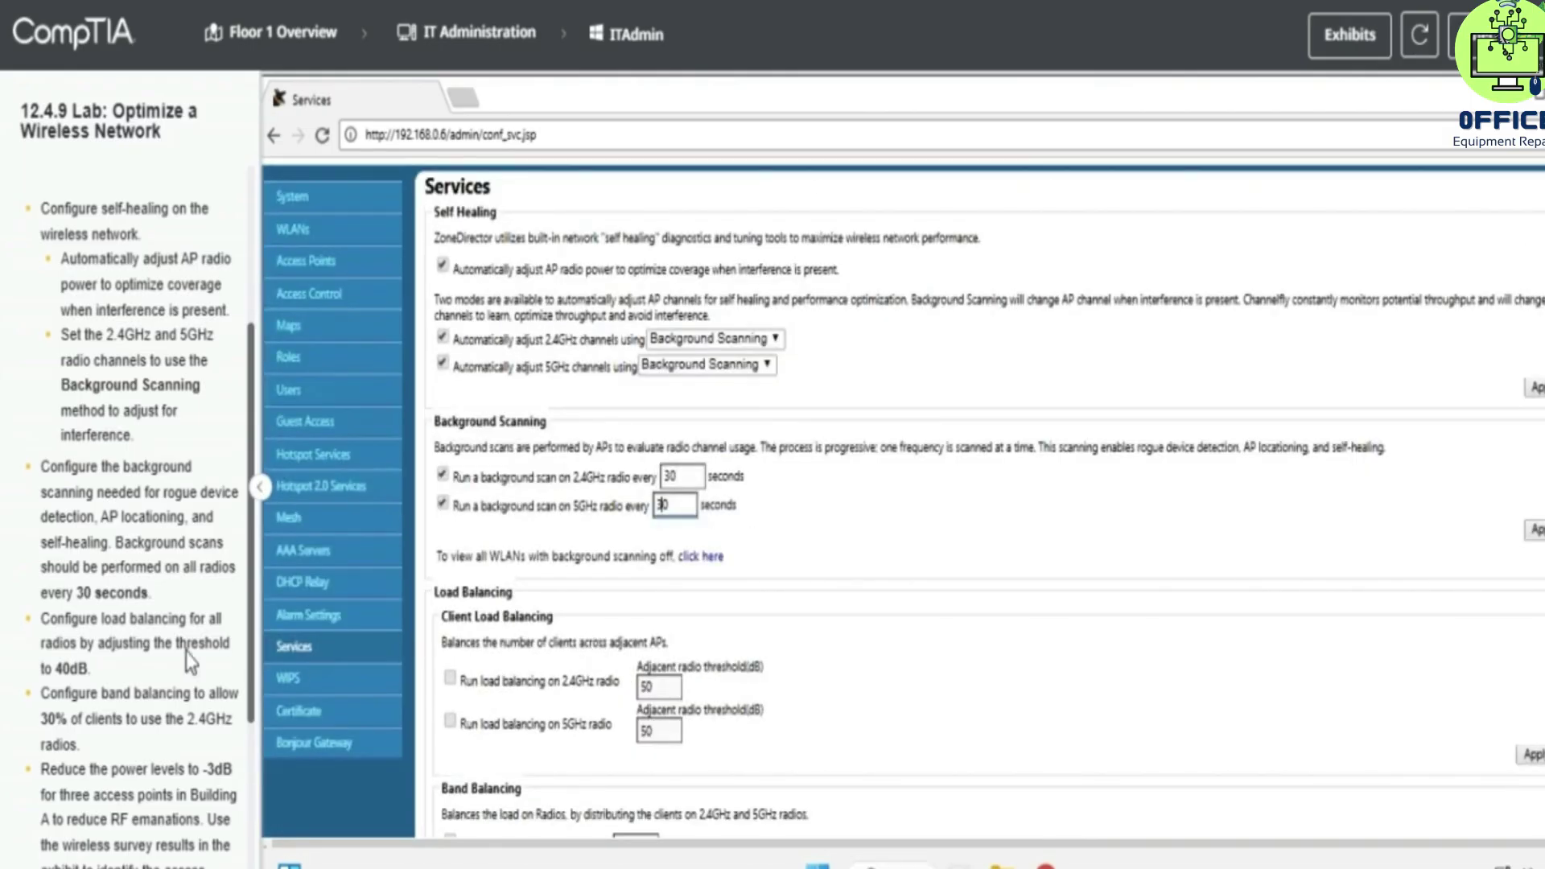
pyautogui.scroll(-1, 178, 646)
pyautogui.scroll(-1, 178, 655)
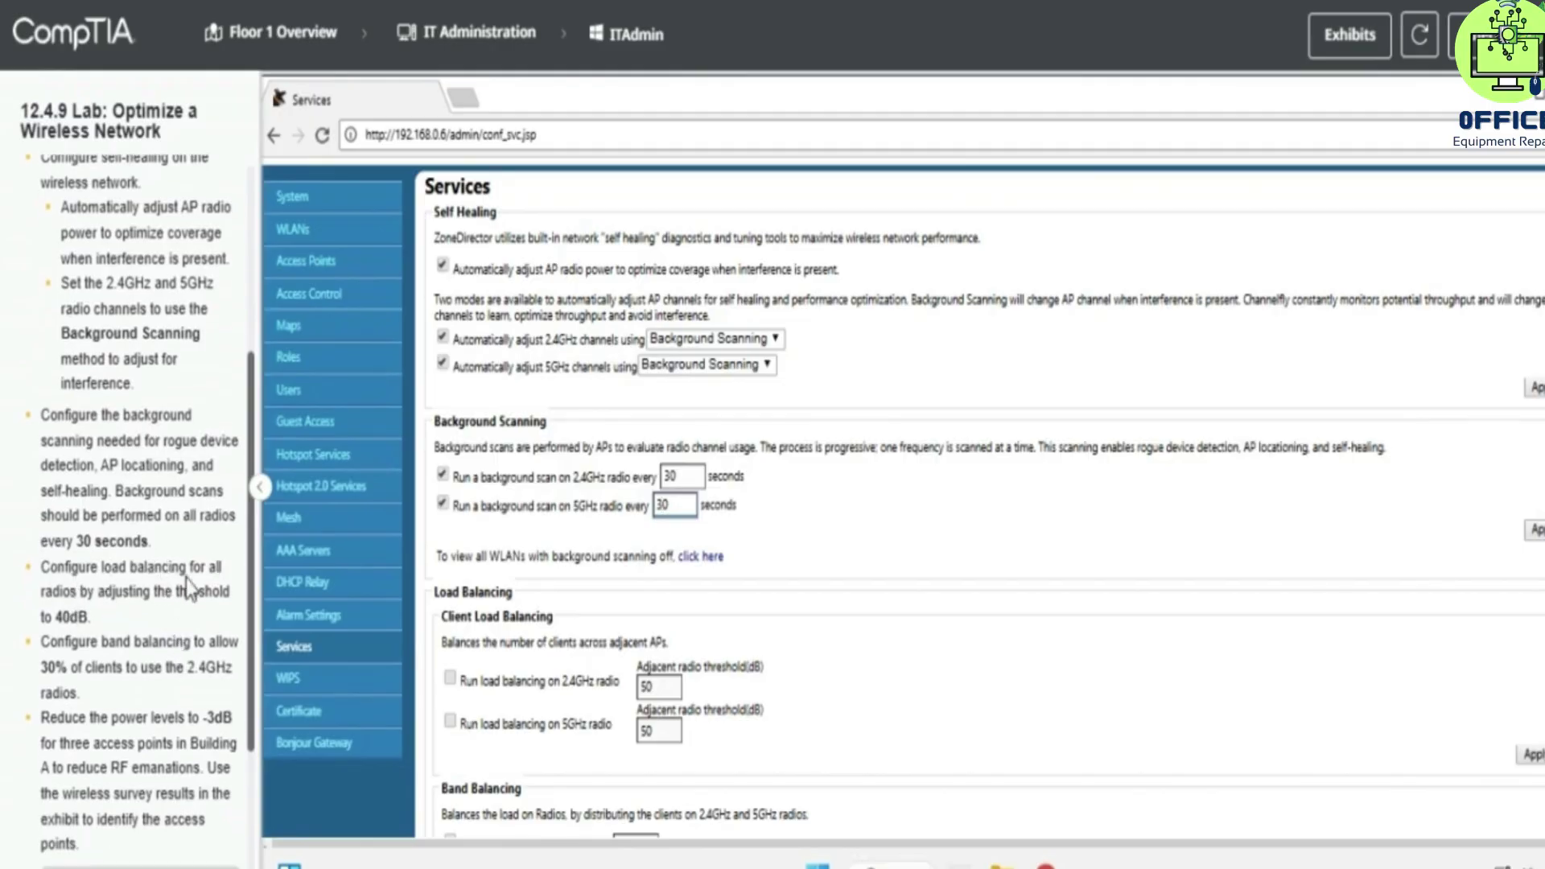
pyautogui.moveTo(53, 617); pyautogui.dragTo(91, 616)
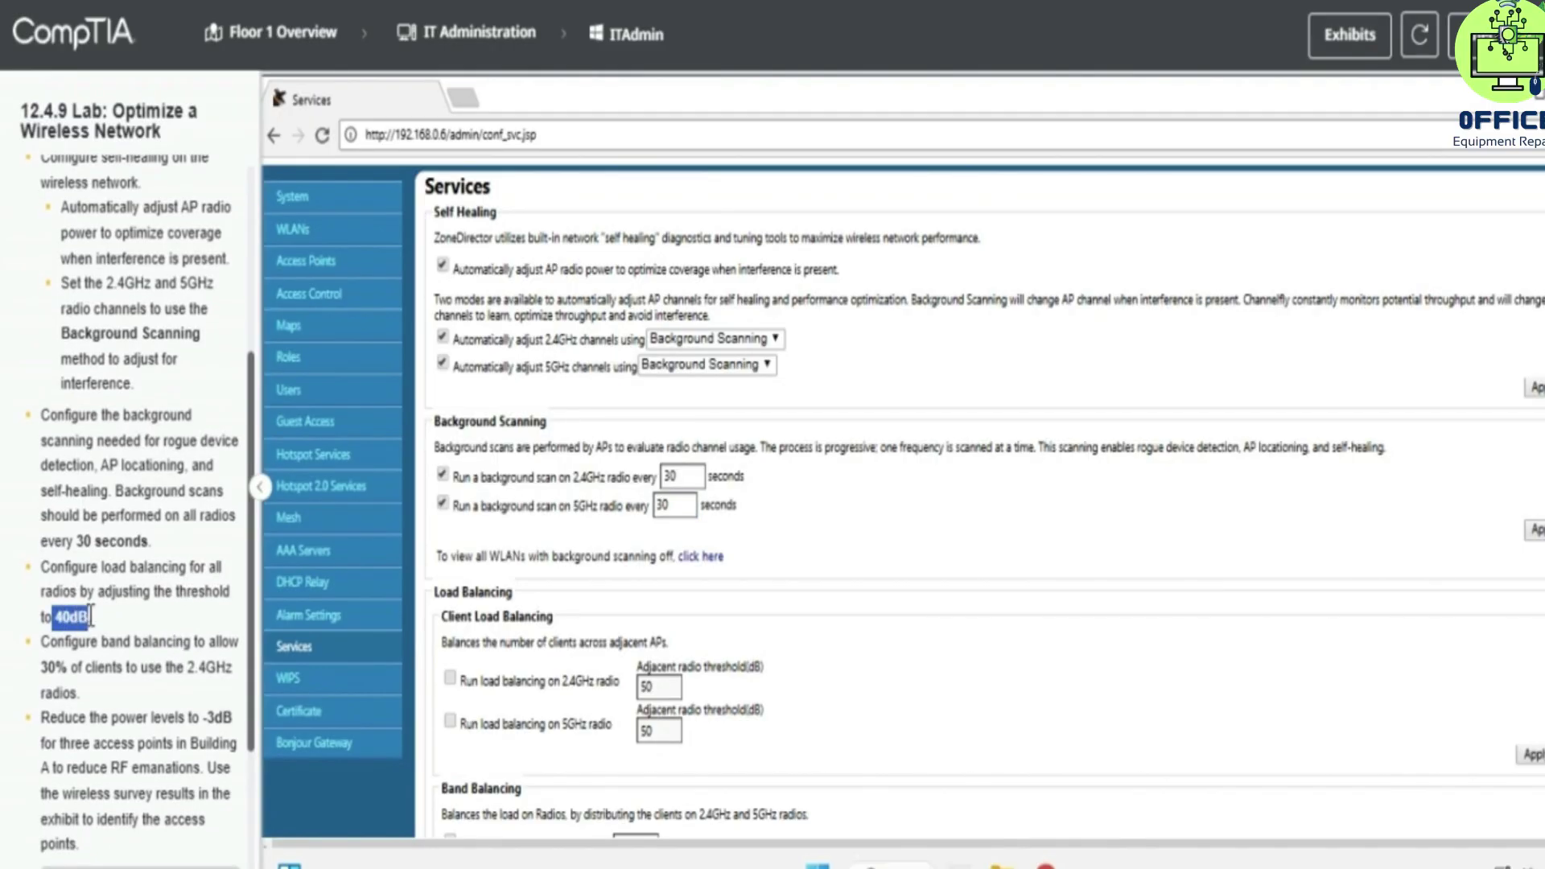
# Enable load balancing on both radios with a 40dB threshold.
pyautogui.hotkey('ctrl', 'c')
pyautogui.click(505, 689)
pyautogui.click(519, 726)
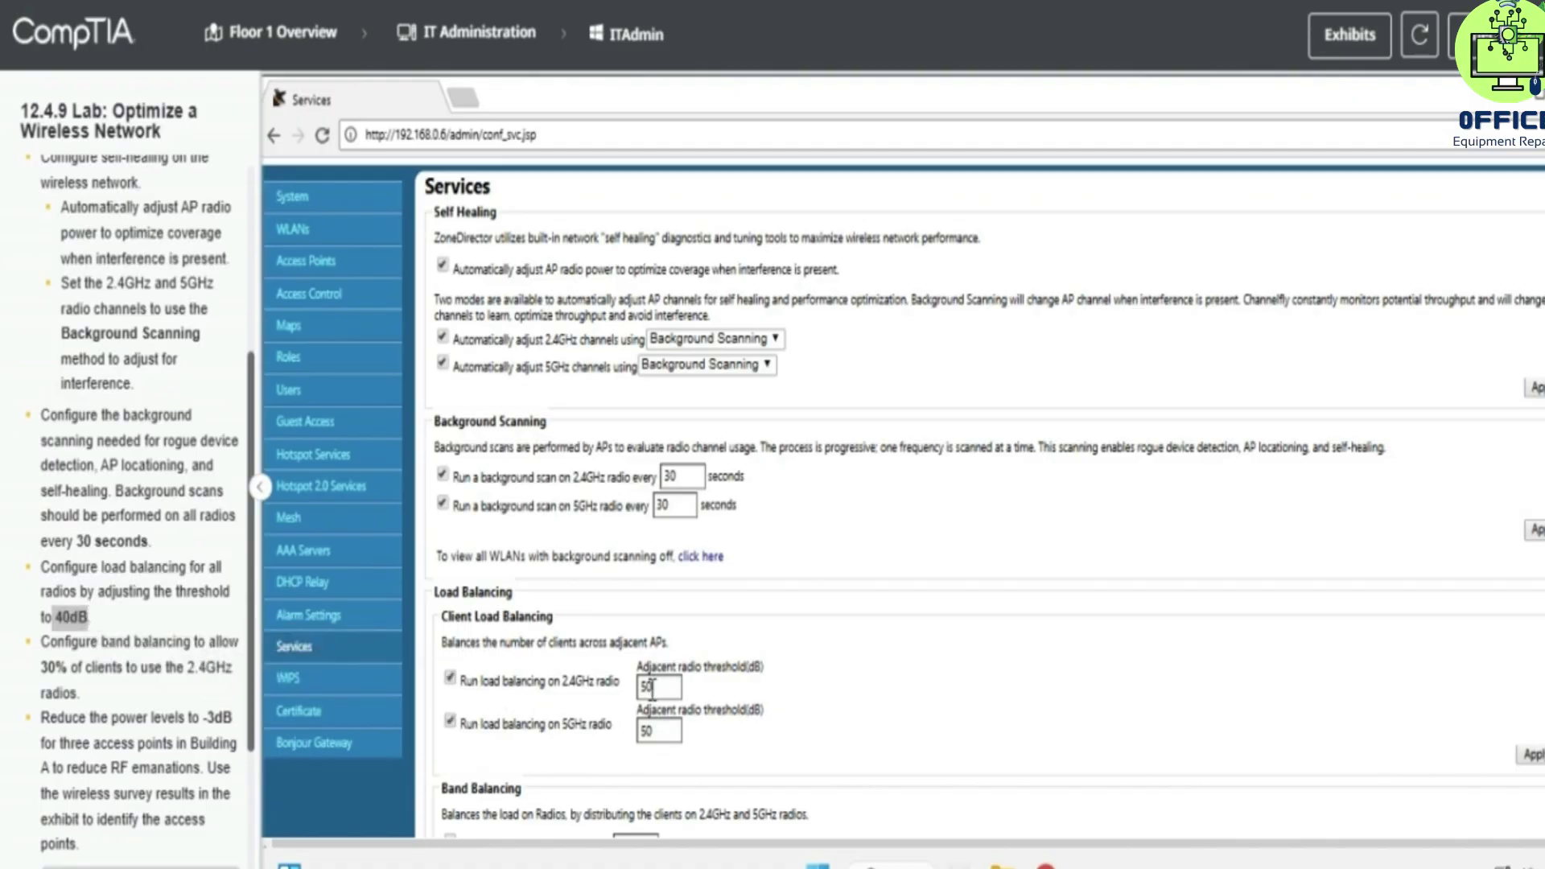
pyautogui.doubleClick(653, 689)
pyautogui.press('BackSpace')
pyautogui.write('40')
pyautogui.click(647, 730)
pyautogui.write('4')
pyautogui.scroll(-8, 891, 729)
pyautogui.scroll(7, 890, 729)
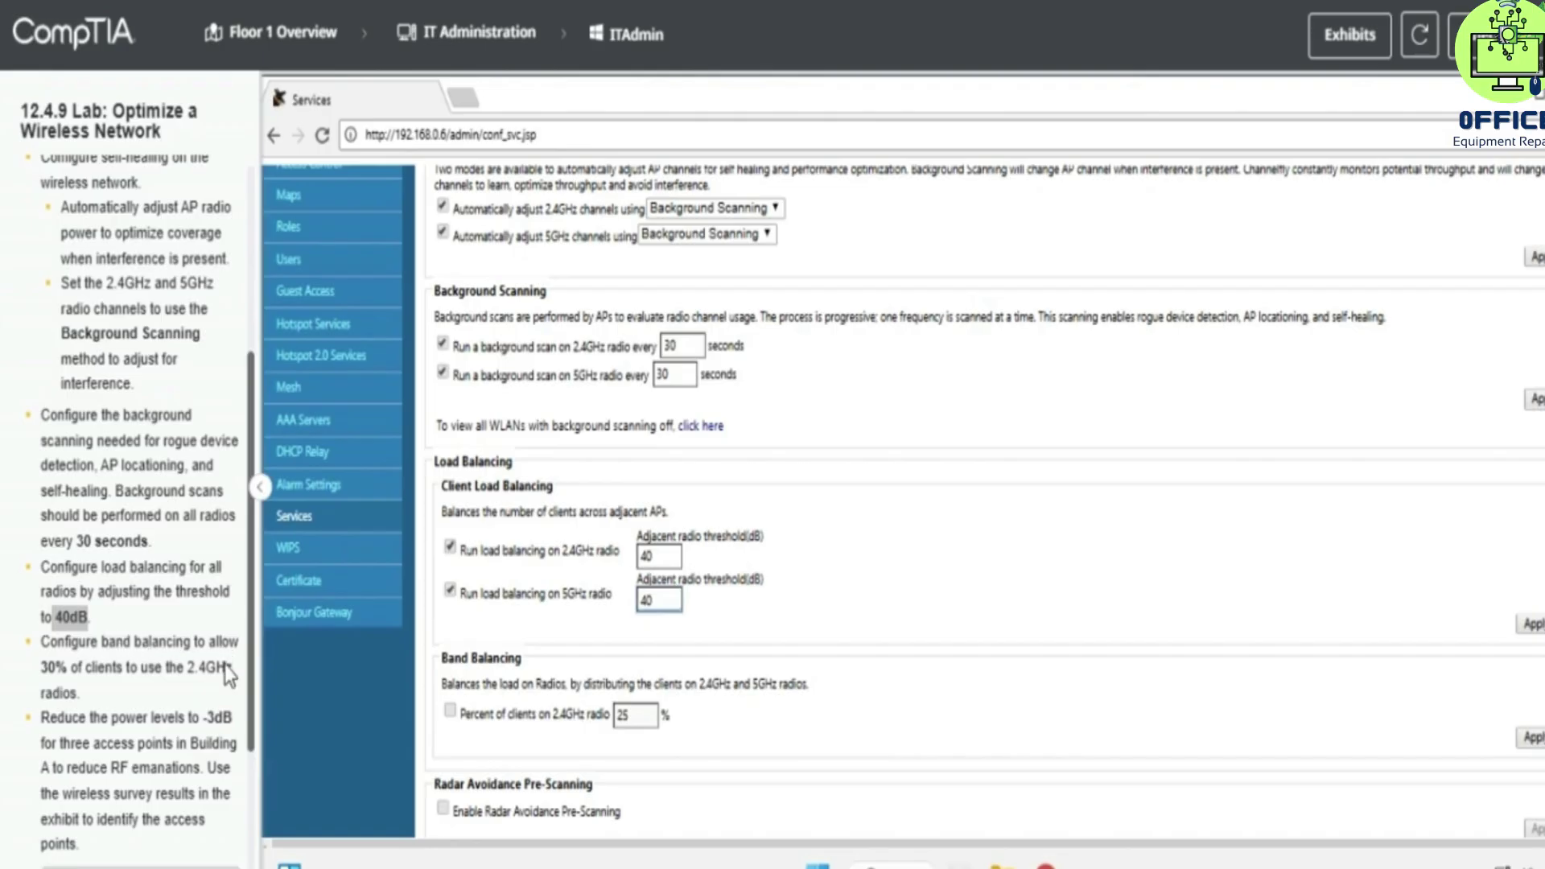
# Enable 'Percent of clients on 2.4GHz radio' and set it to 30.
pyautogui.moveTo(41, 668); pyautogui.dragTo(132, 682)
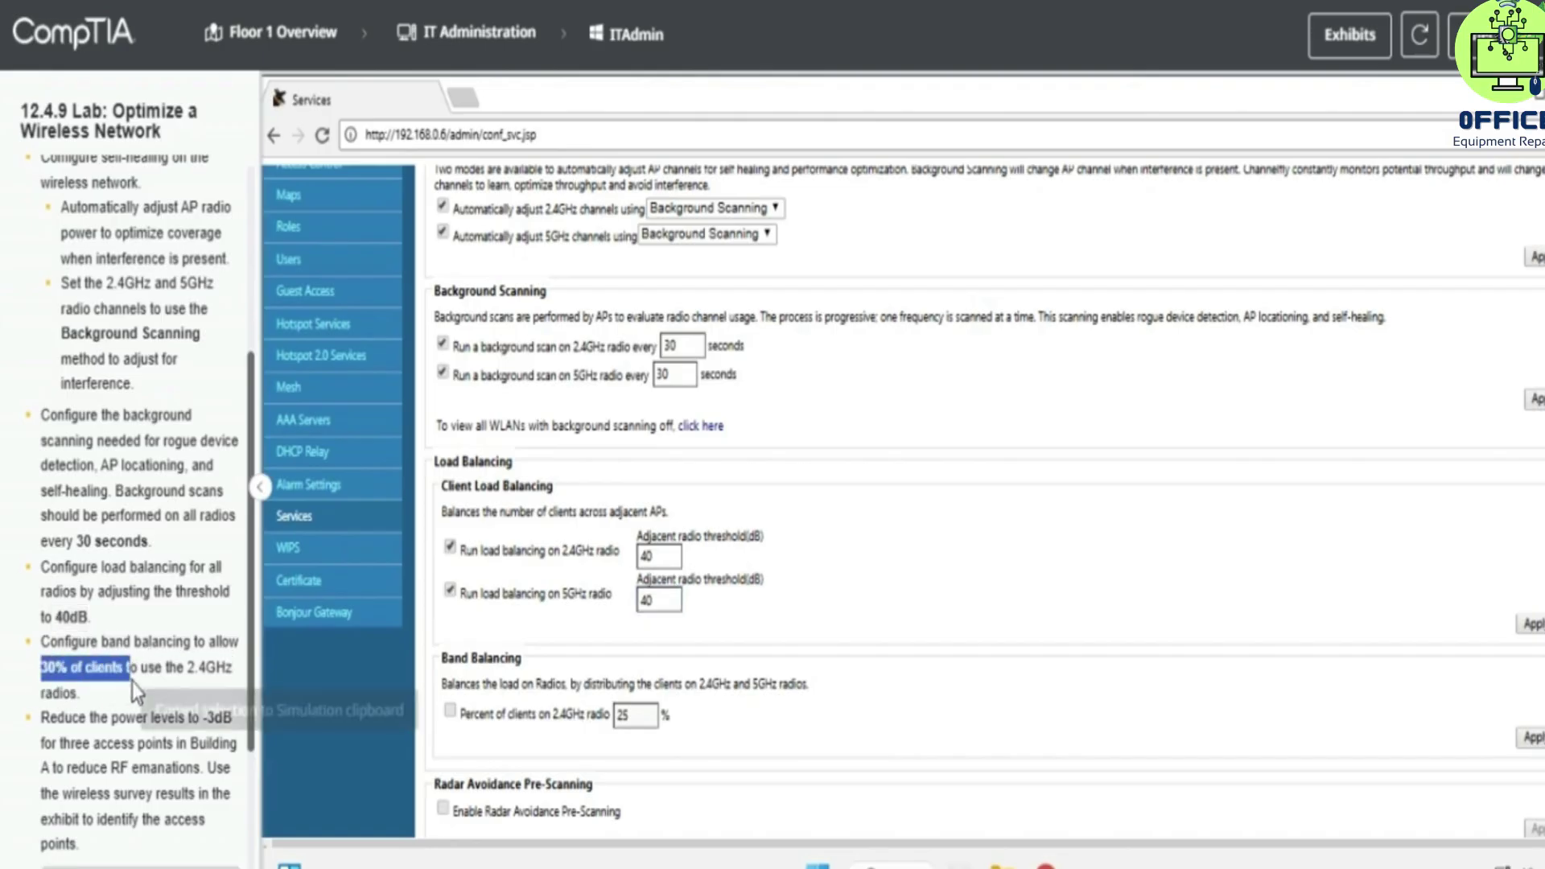
pyautogui.click(496, 713)
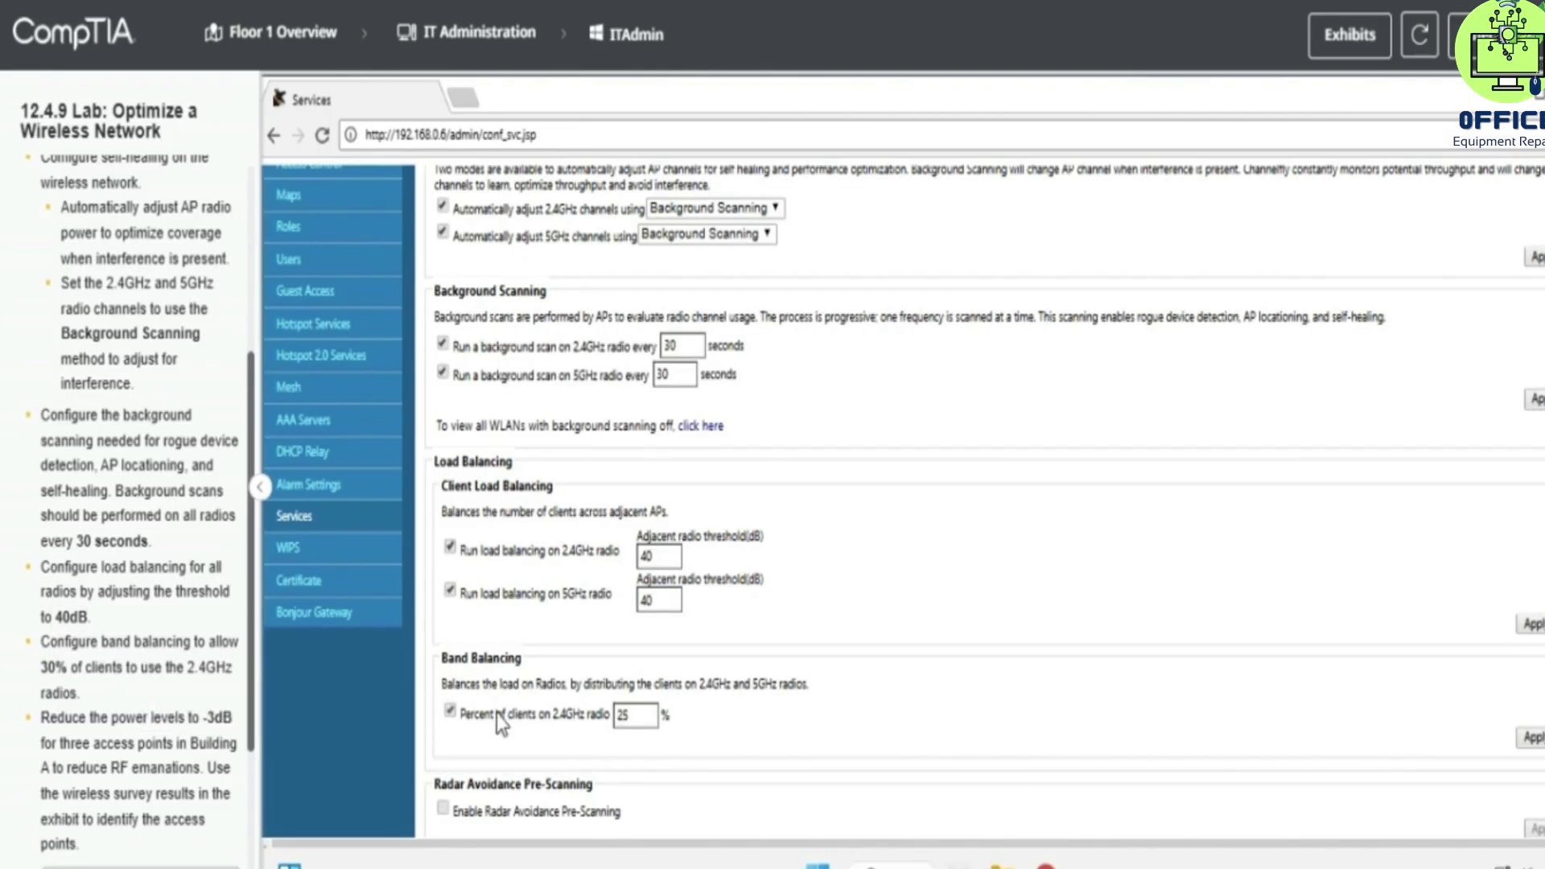
pyautogui.click(634, 713)
pyautogui.write('30')
pyautogui.scroll(3, 756, 713)
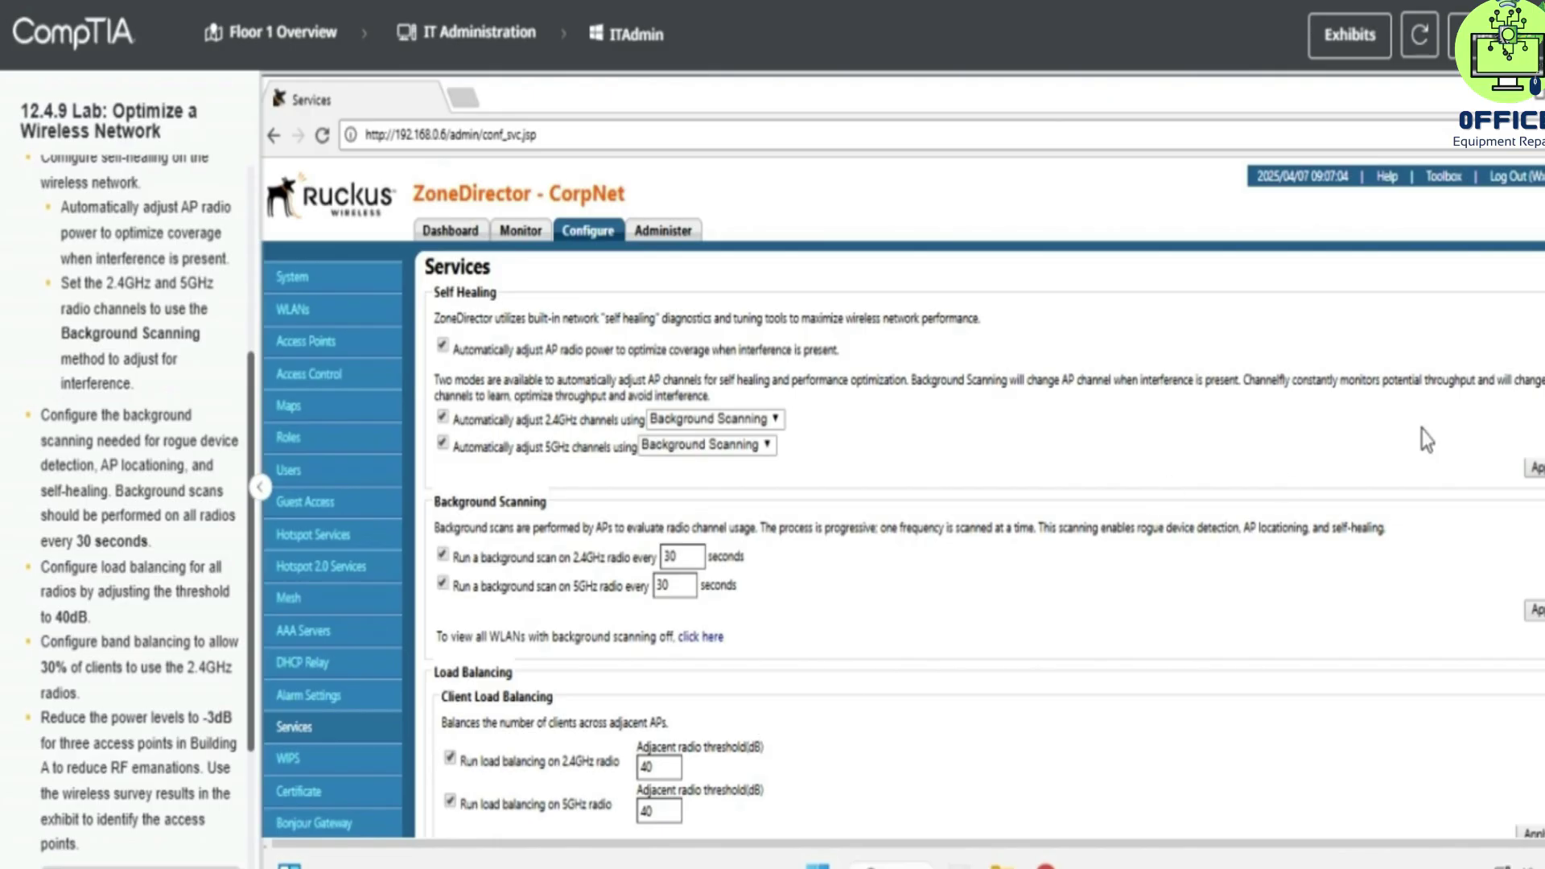
# Apply the Self Healing, Background Scanning, Load Balancing and Band Balancing settings.
pyautogui.click(1536, 468)
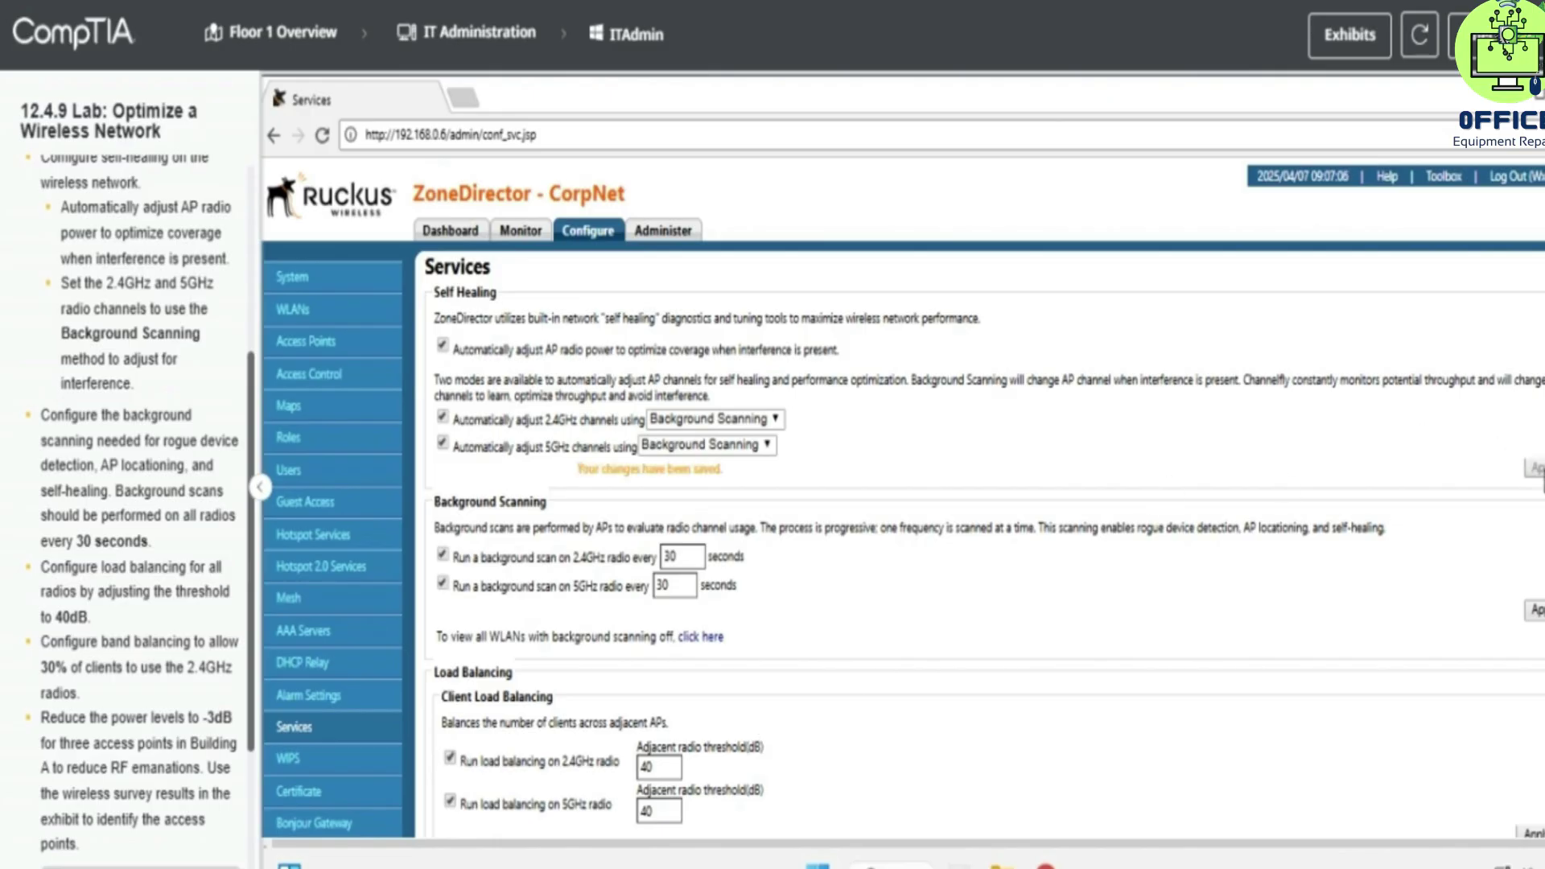
pyautogui.click(1535, 609)
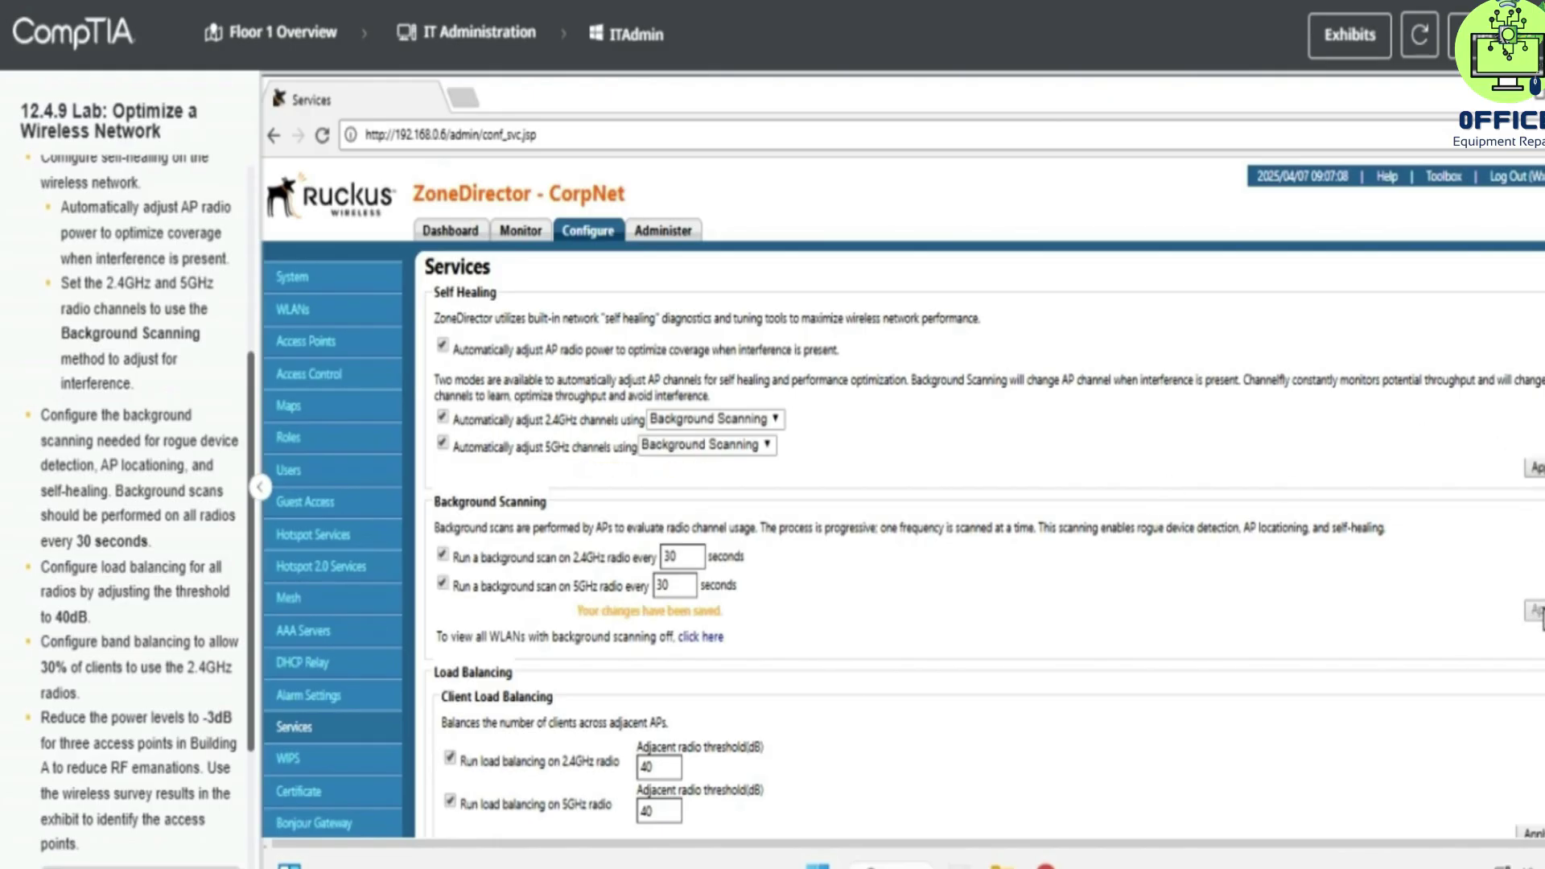
pyautogui.scroll(-6, 885, 523)
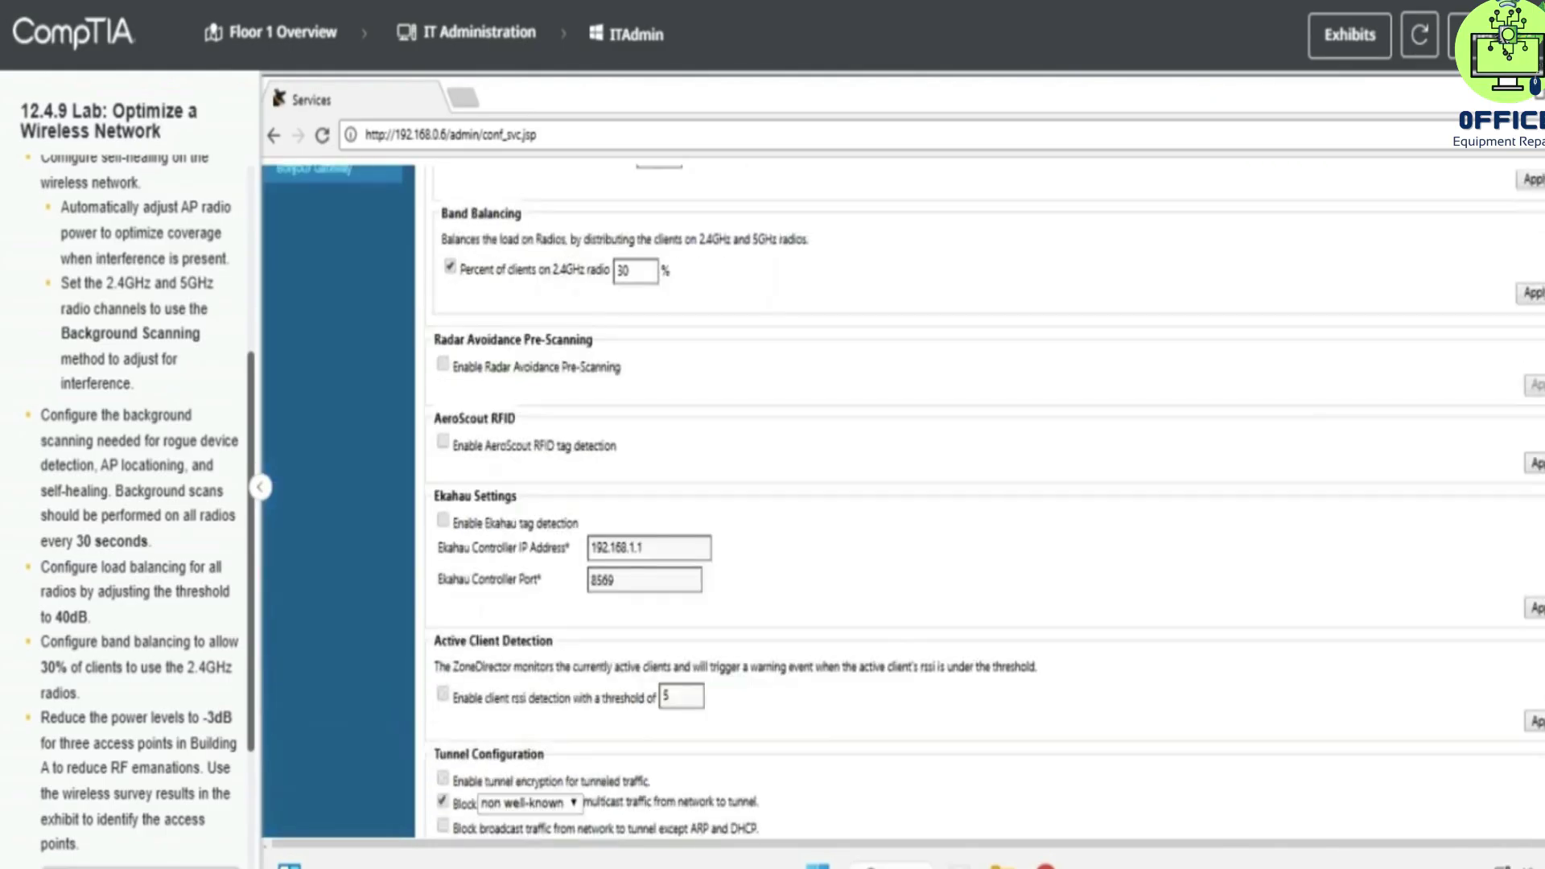
pyautogui.scroll(3, 885, 523)
pyautogui.scroll(3, 885, 523)
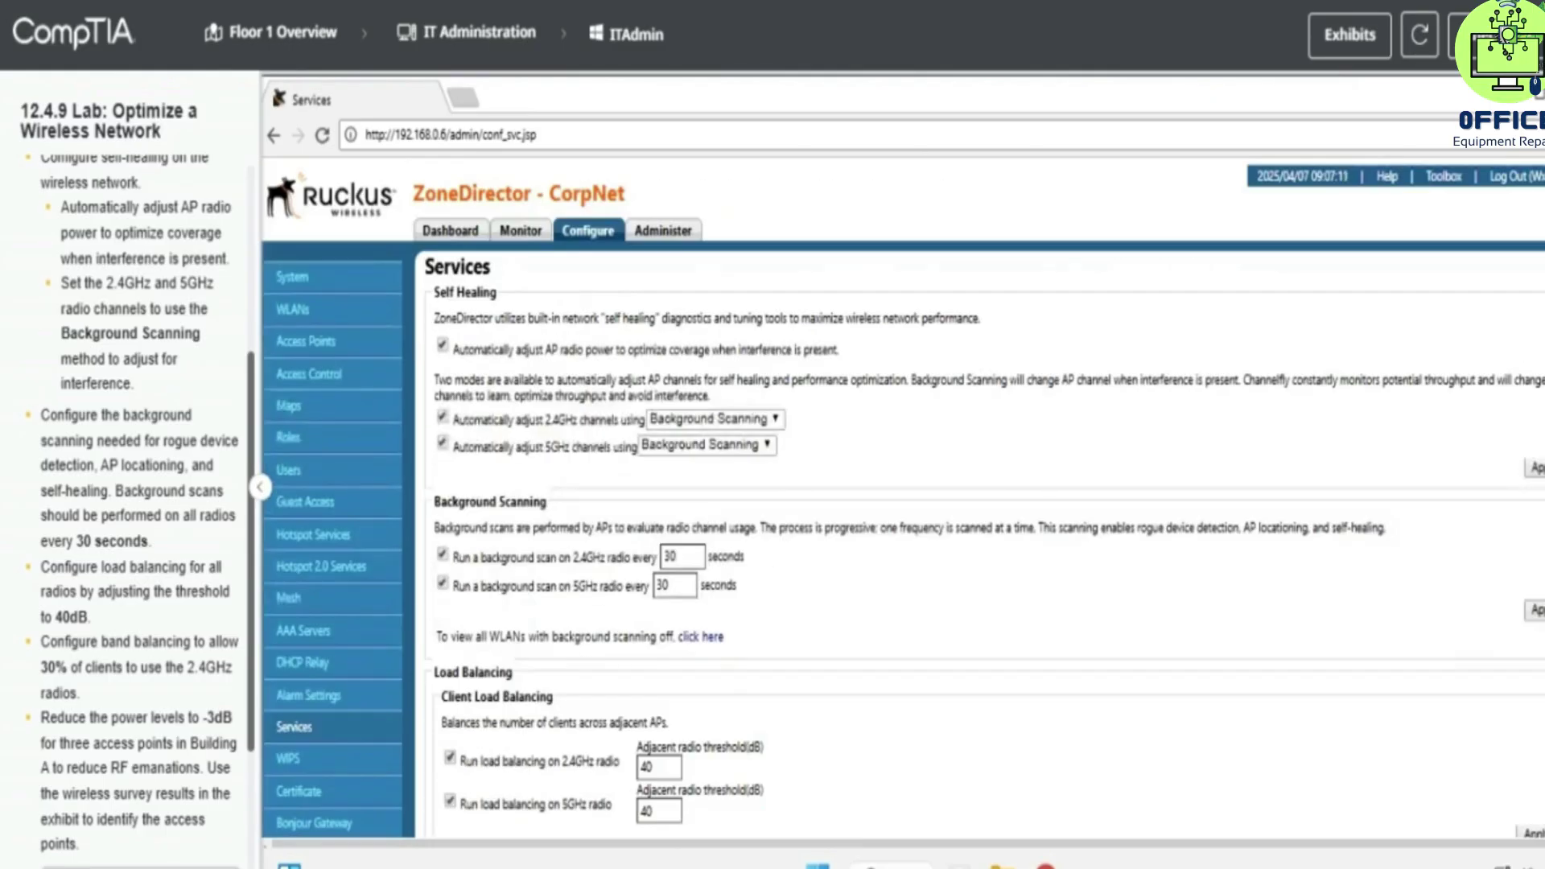
pyautogui.scroll(-2, 1320, 610)
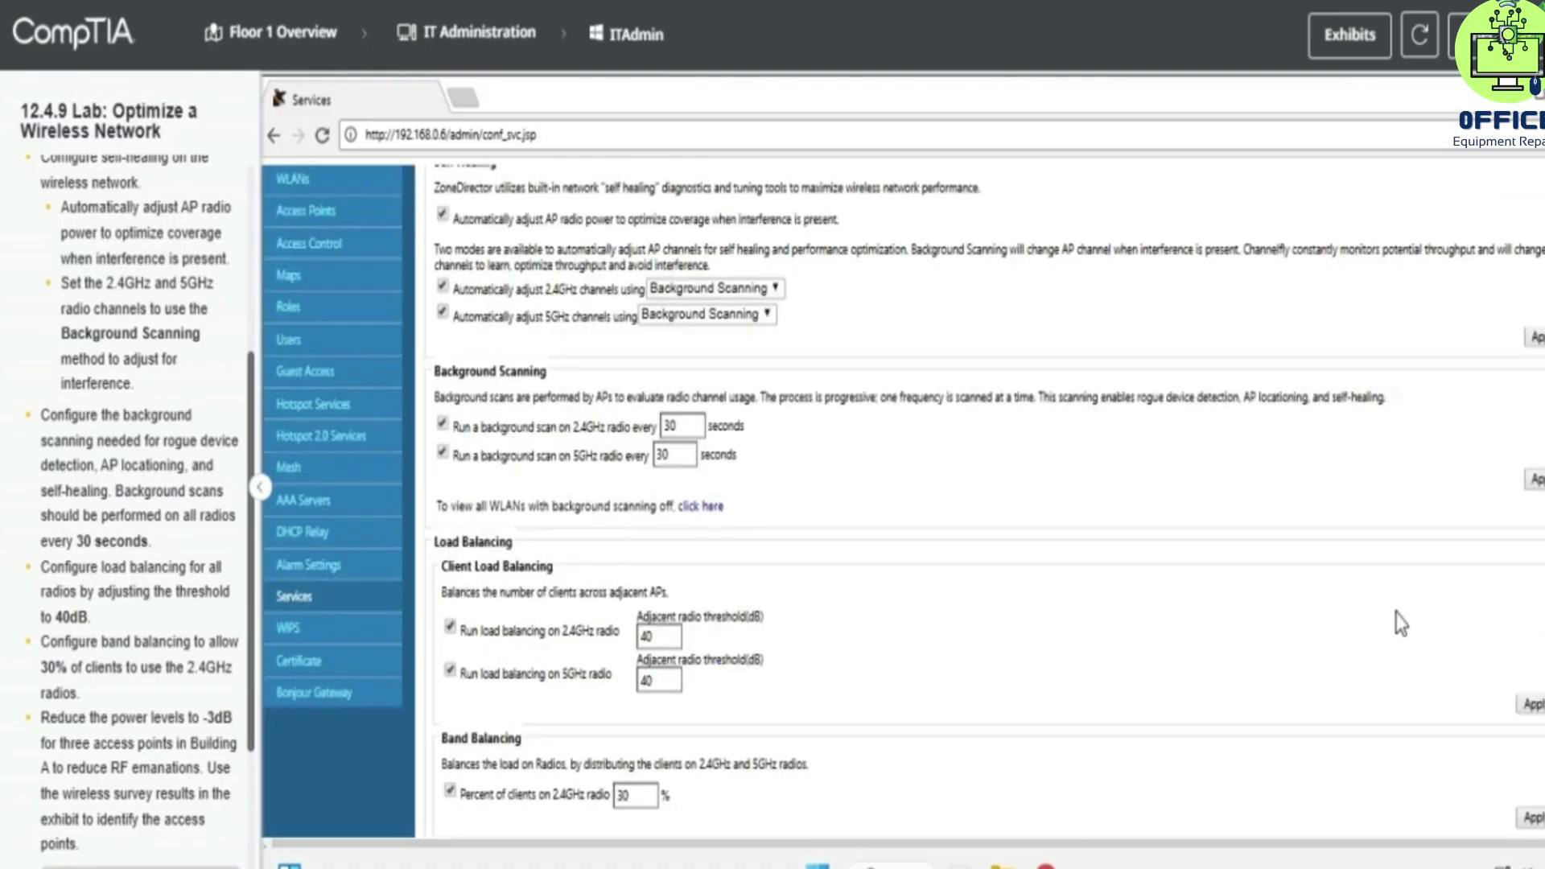
pyautogui.click(1533, 704)
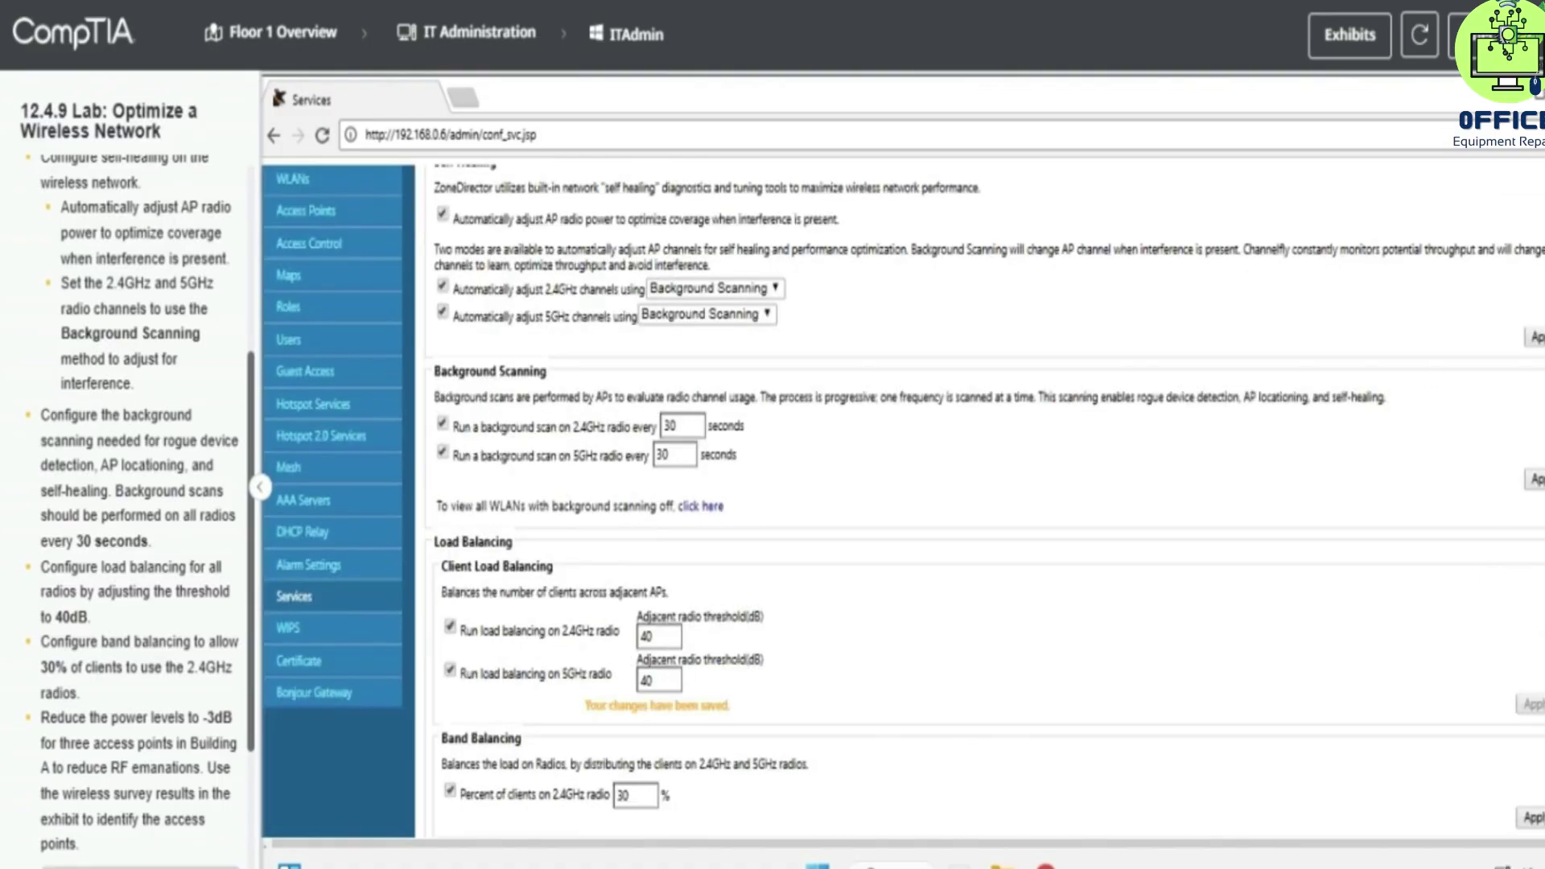
pyautogui.scroll(-2, 1470, 718)
pyautogui.click(1530, 686)
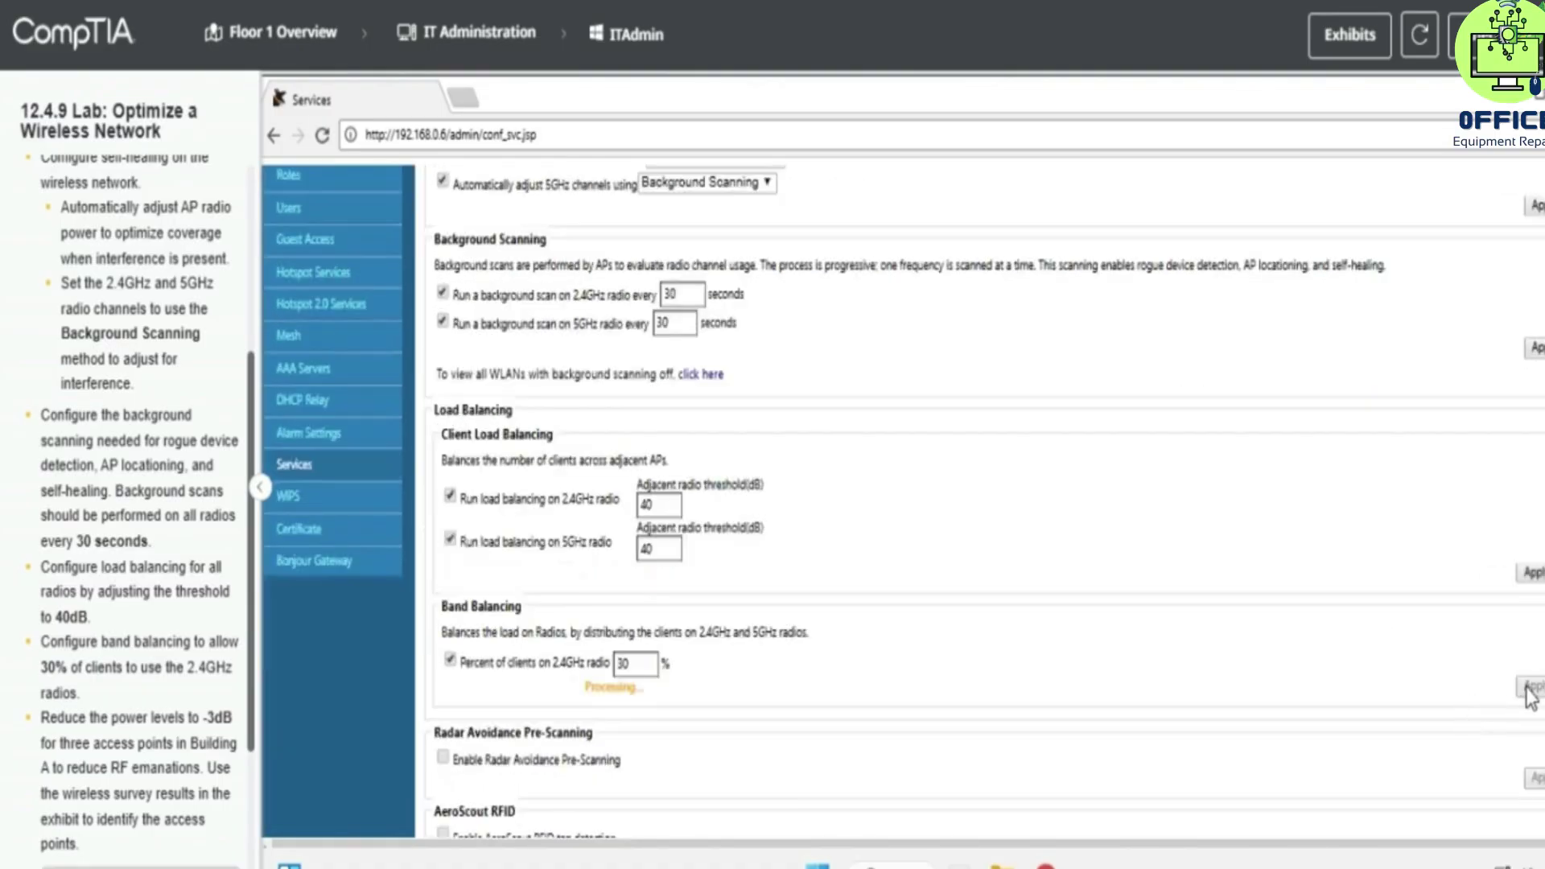
# Show the Access Points list from the Configure sidebar.
pyautogui.scroll(-2, 96, 687)
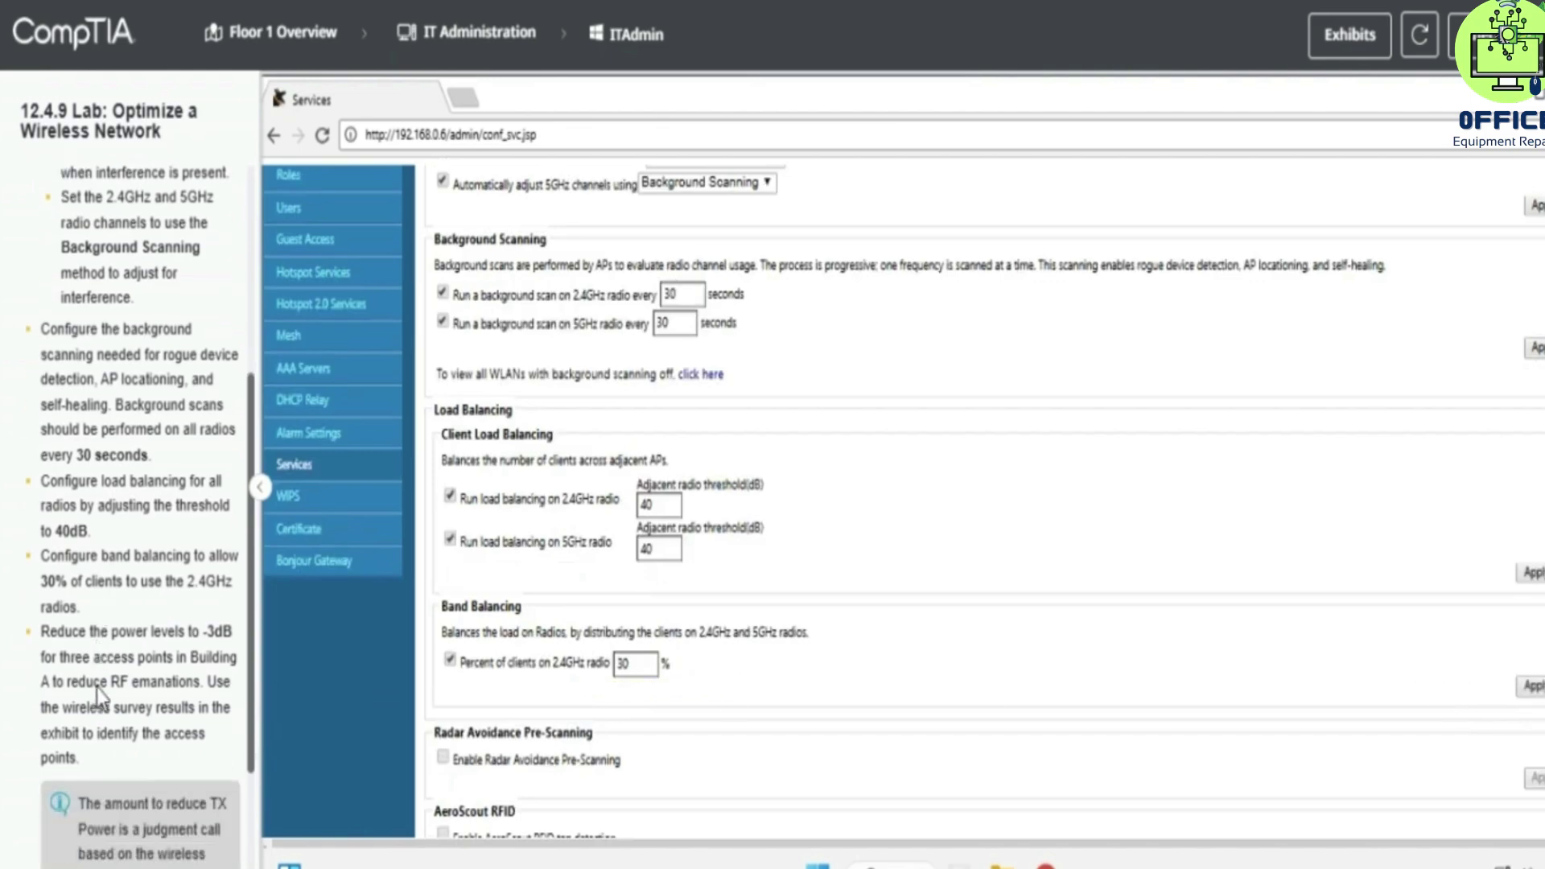
pyautogui.scroll(-2, 97, 685)
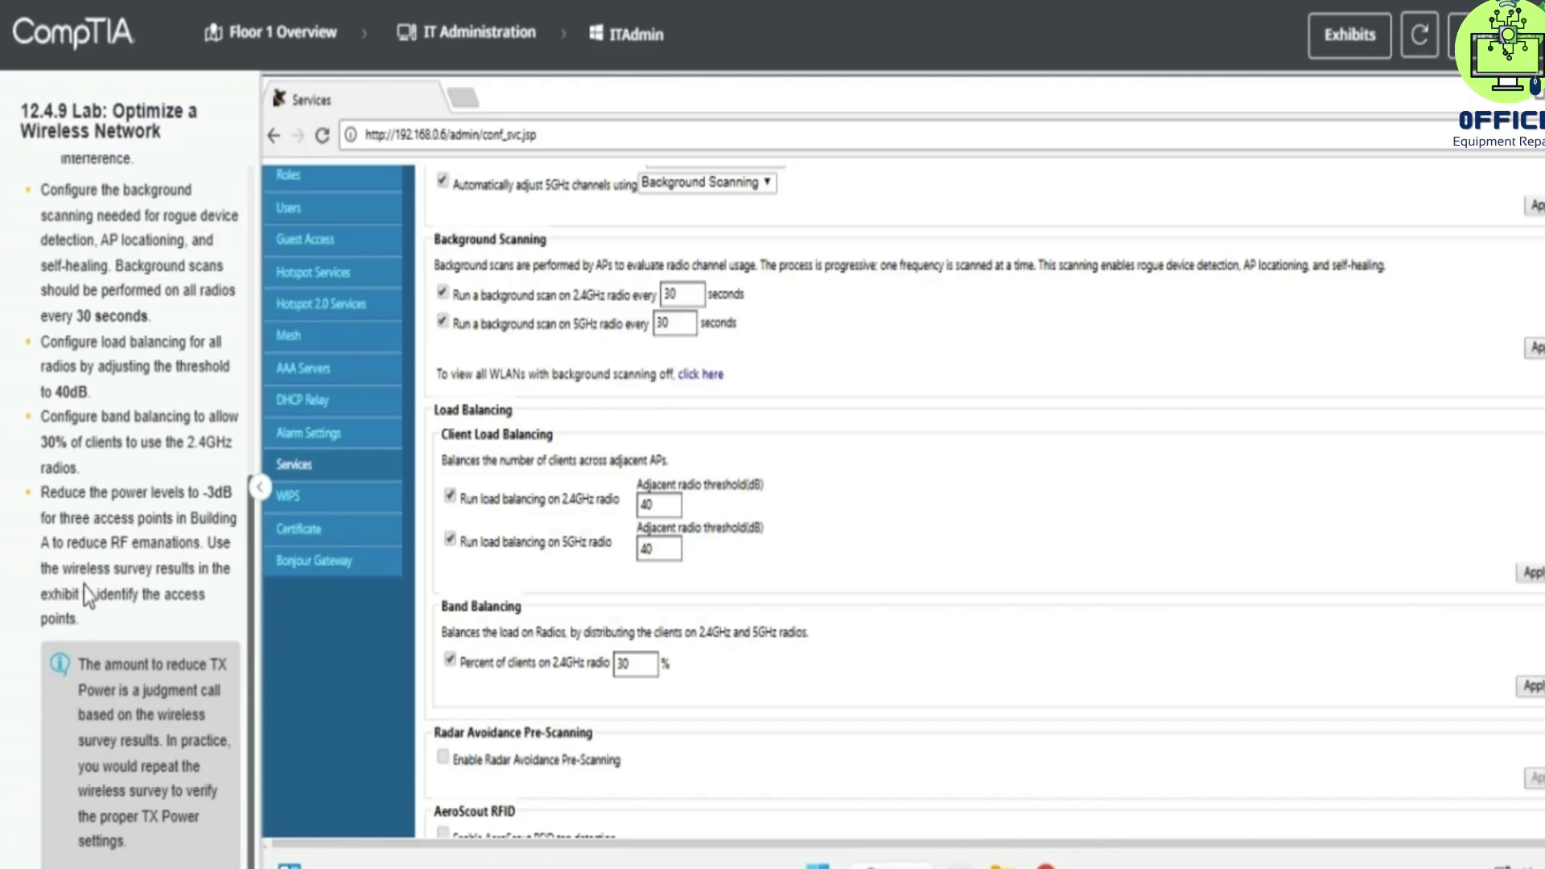
pyautogui.scroll(5, 563, 507)
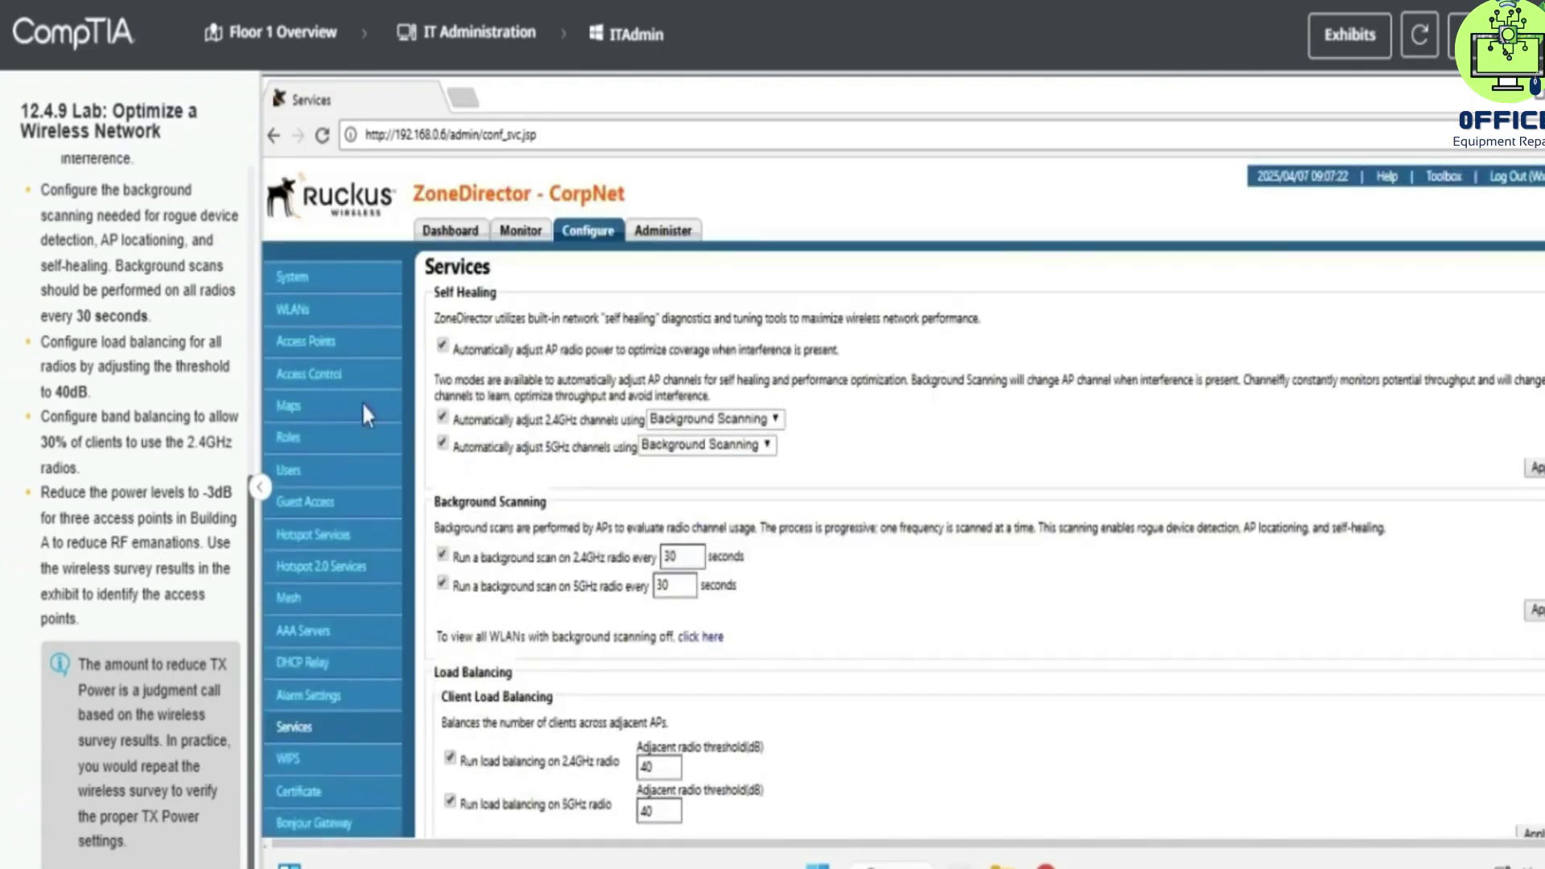
pyautogui.click(301, 322)
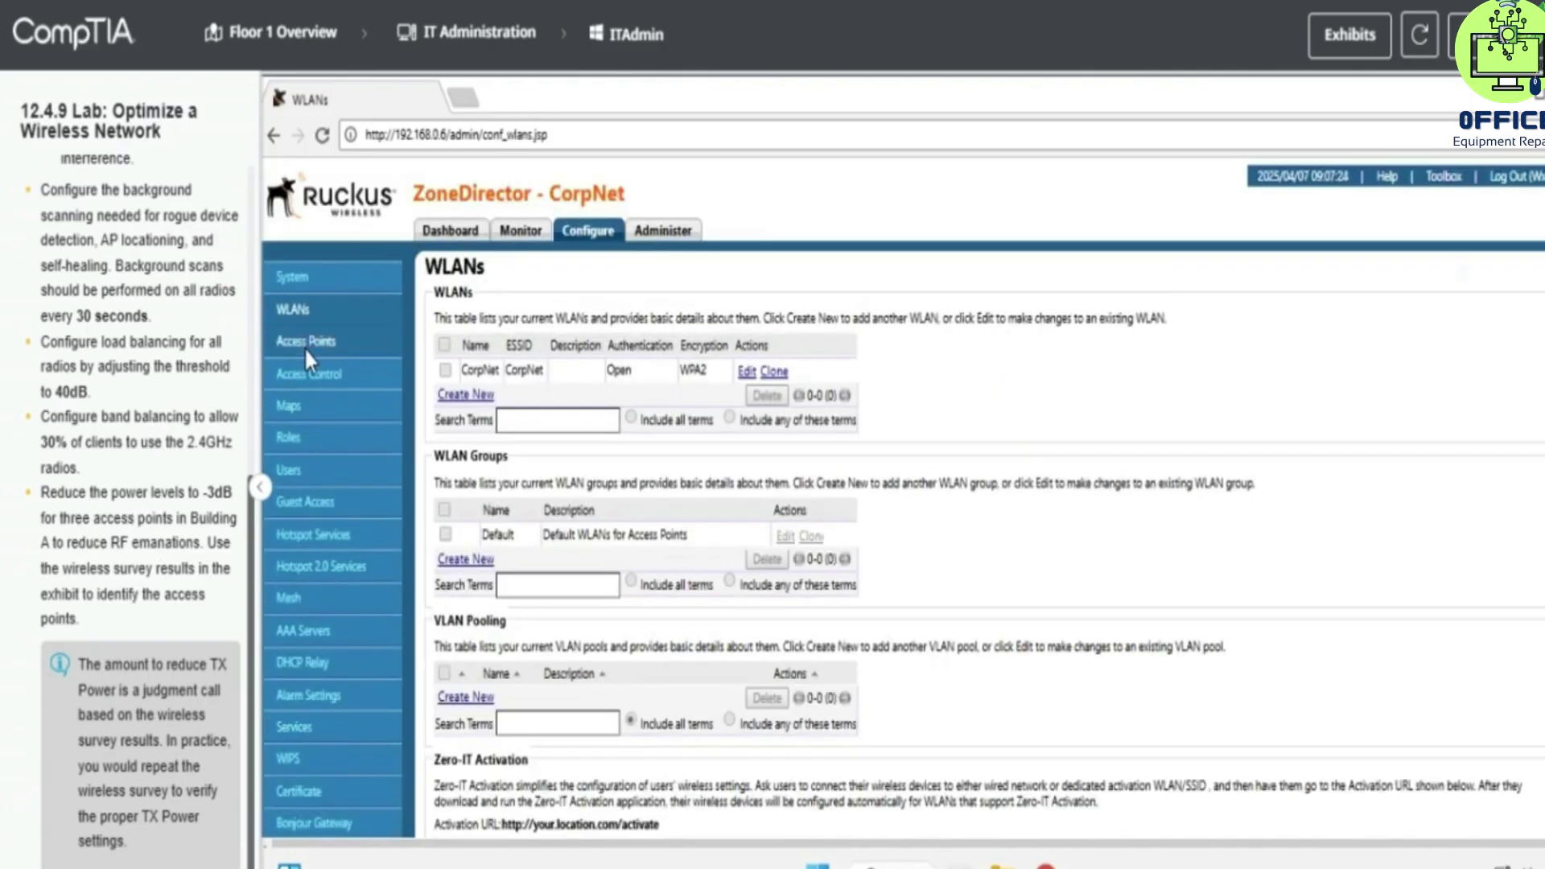
pyautogui.click(314, 347)
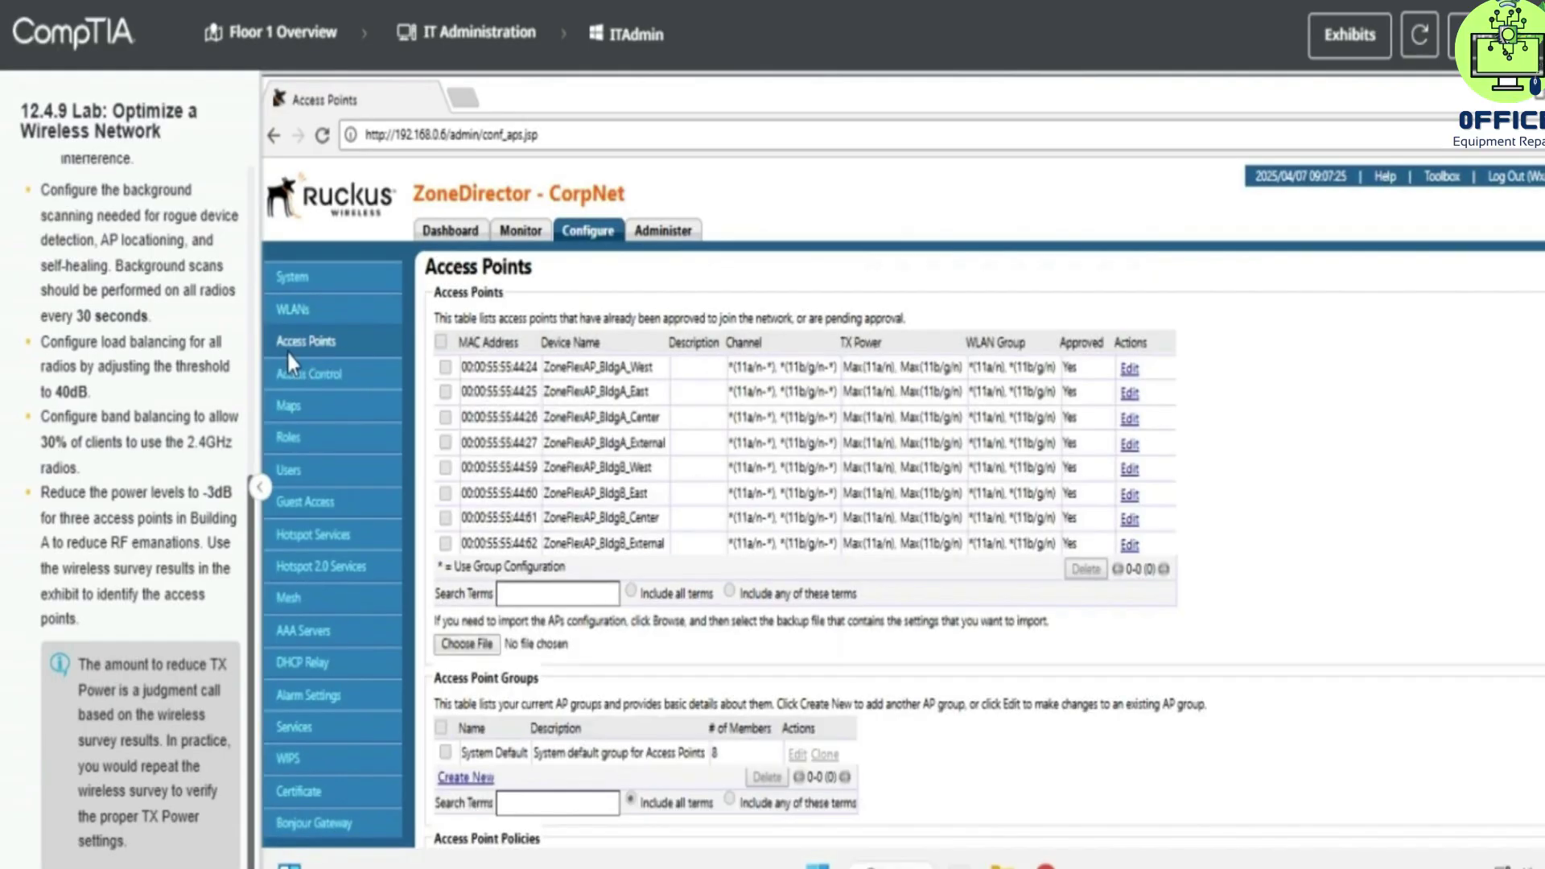
# Edit ZoneFlexAP_BldgA_West, overriding 2.4GHz settings and setting its TX power to -3dB.
pyautogui.click(1131, 371)
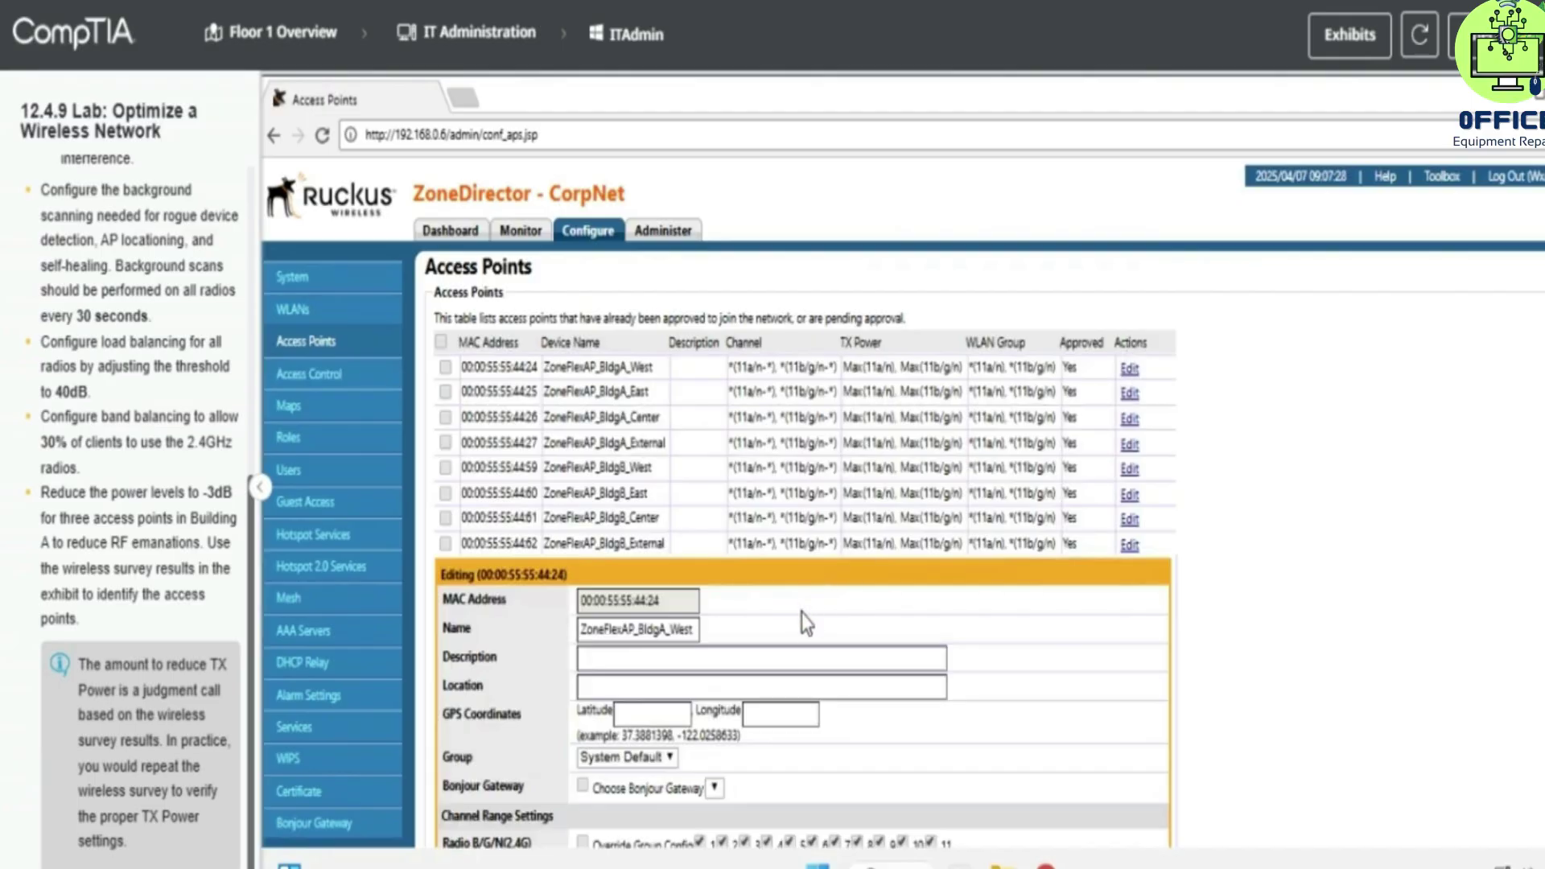
pyautogui.scroll(-3, 805, 626)
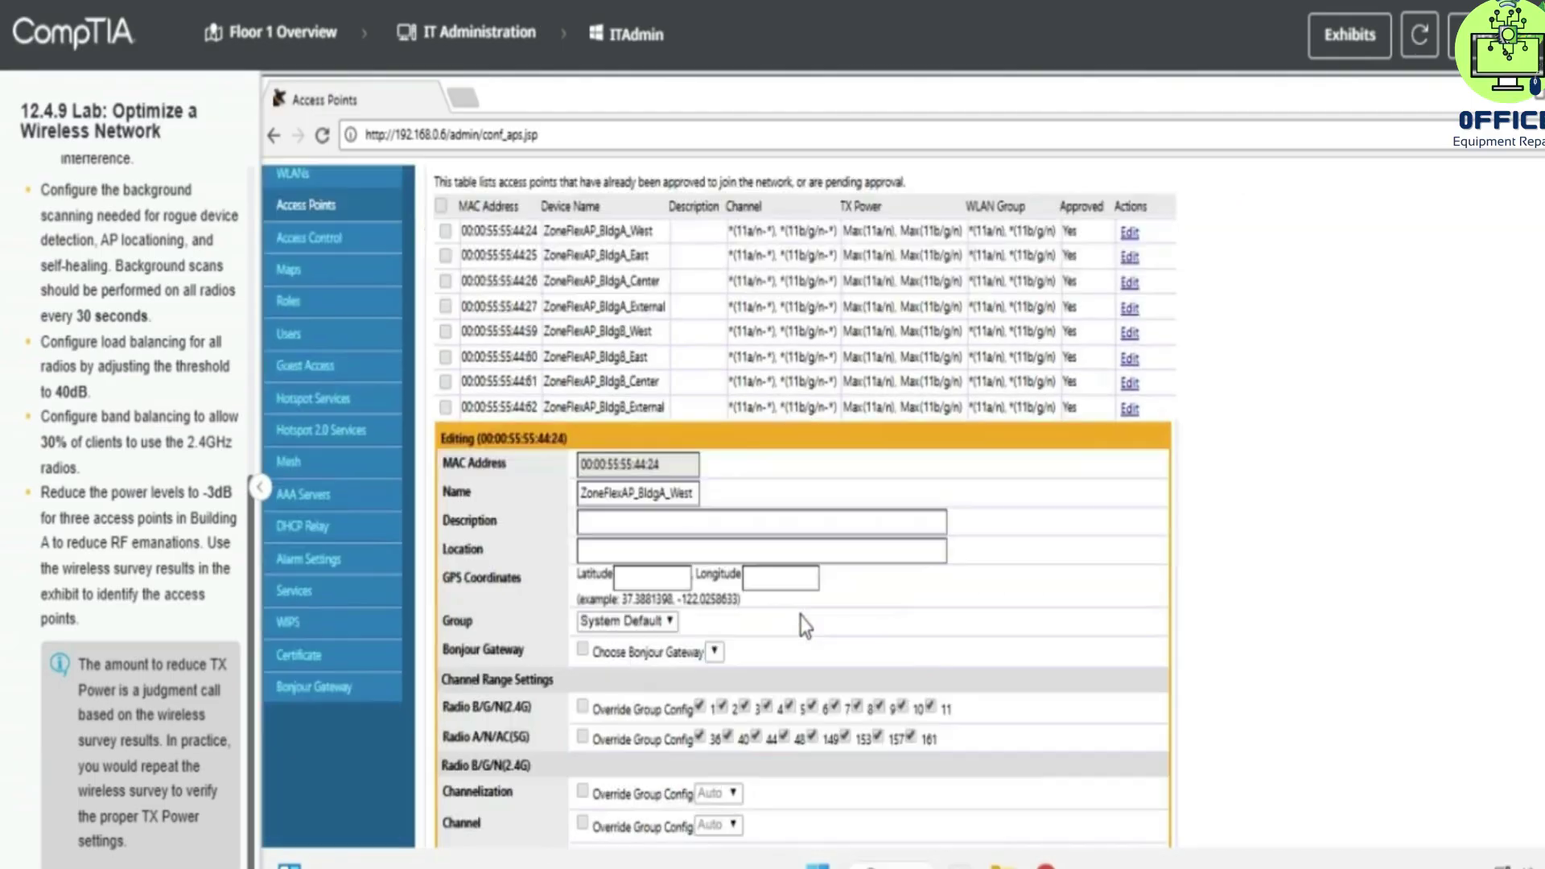
pyautogui.scroll(-2, 800, 615)
pyautogui.scroll(-4, 800, 616)
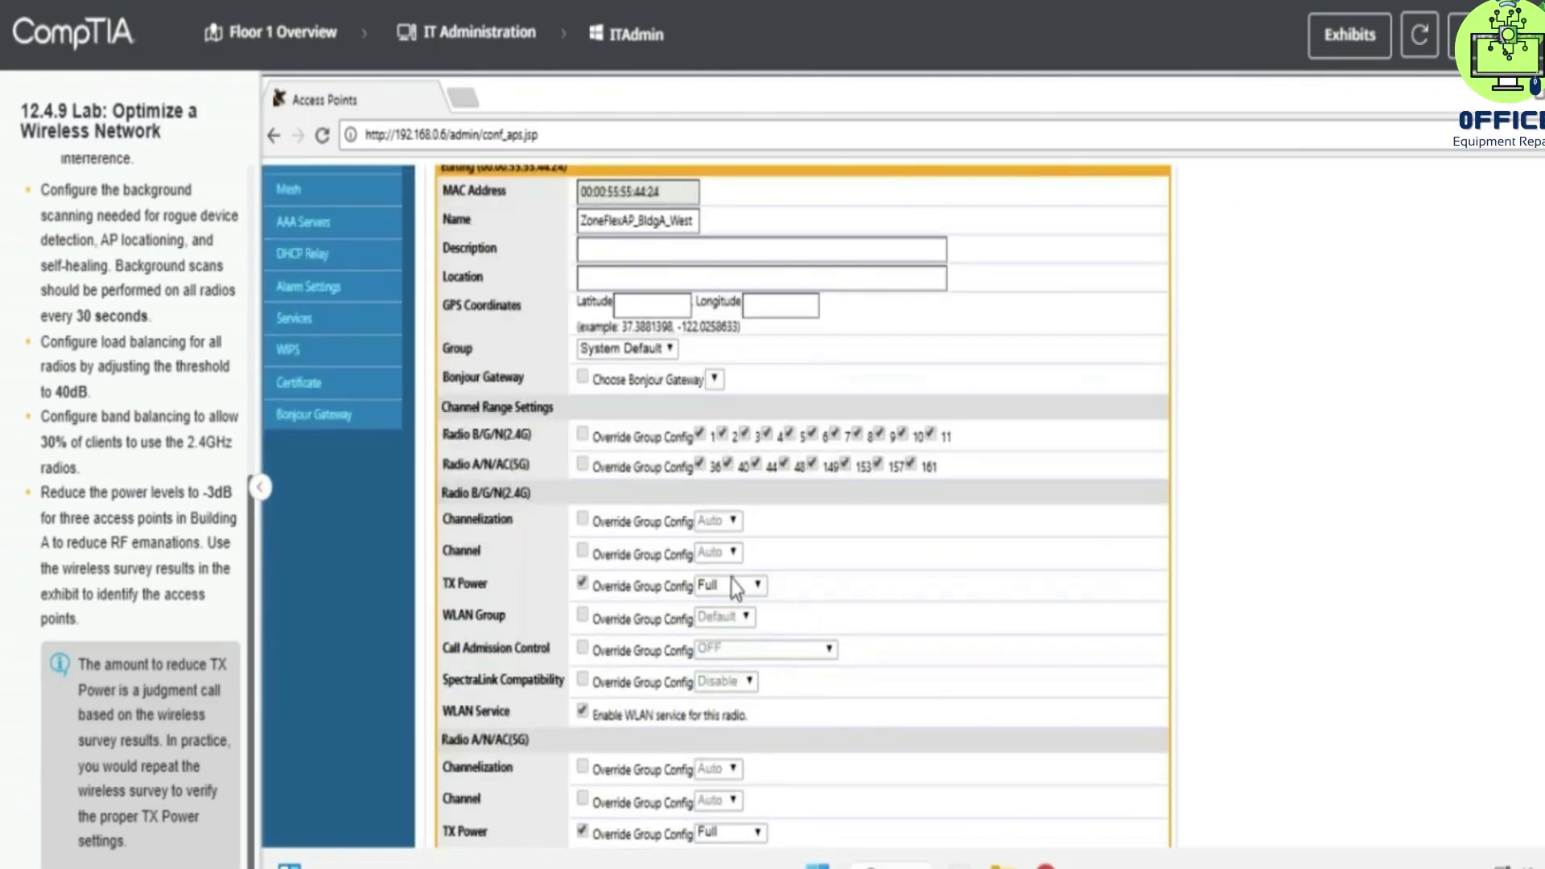
pyautogui.click(613, 554)
pyautogui.click(613, 521)
pyautogui.click(732, 586)
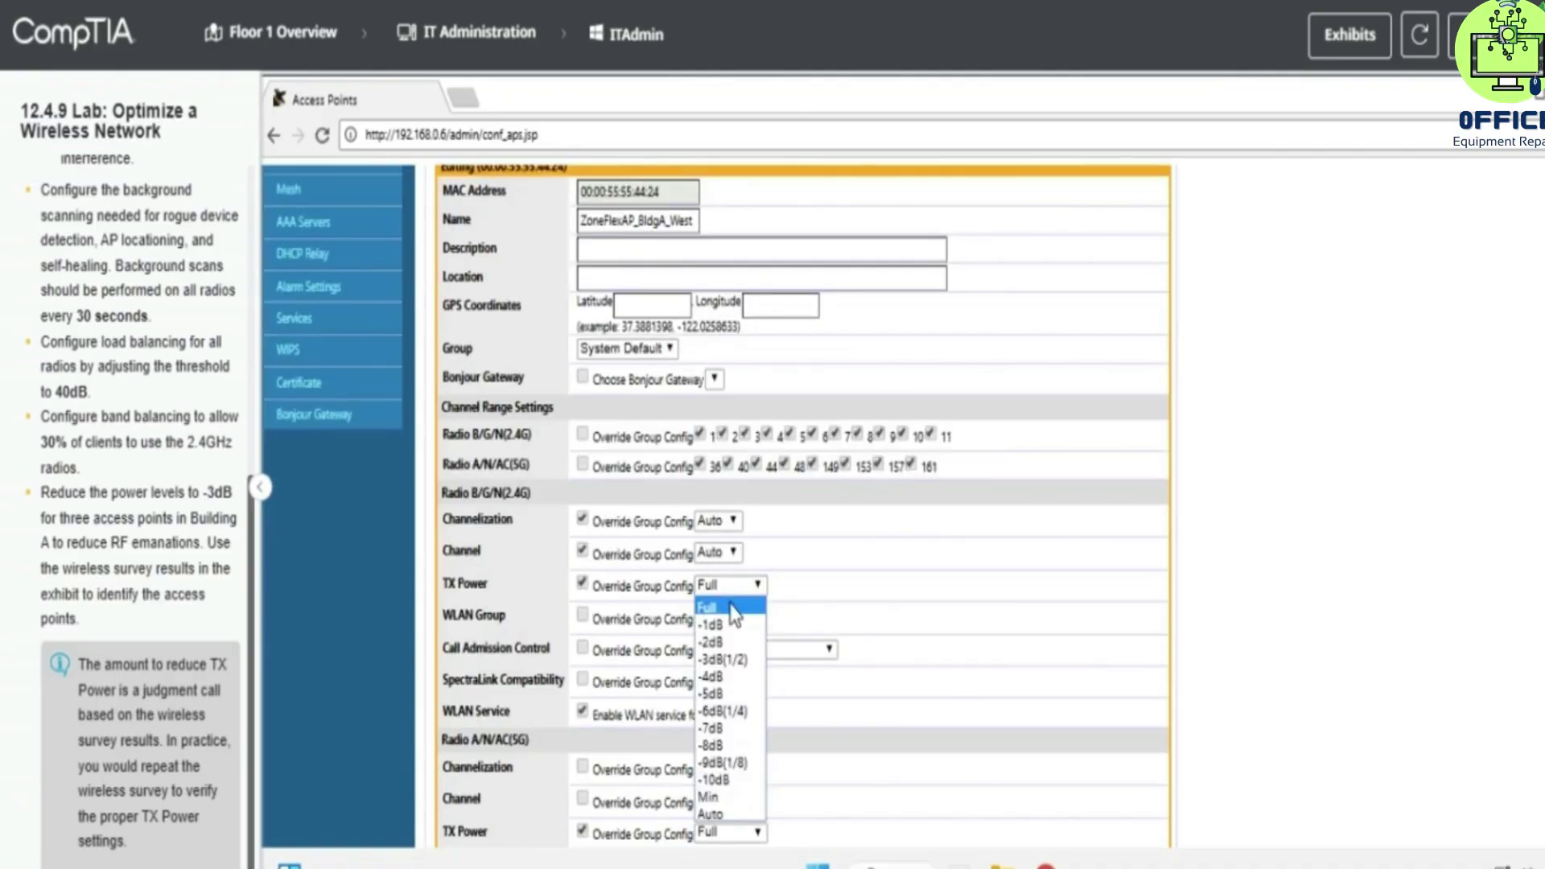
pyautogui.click(726, 660)
pyautogui.moveTo(188, 495); pyautogui.dragTo(42, 495)
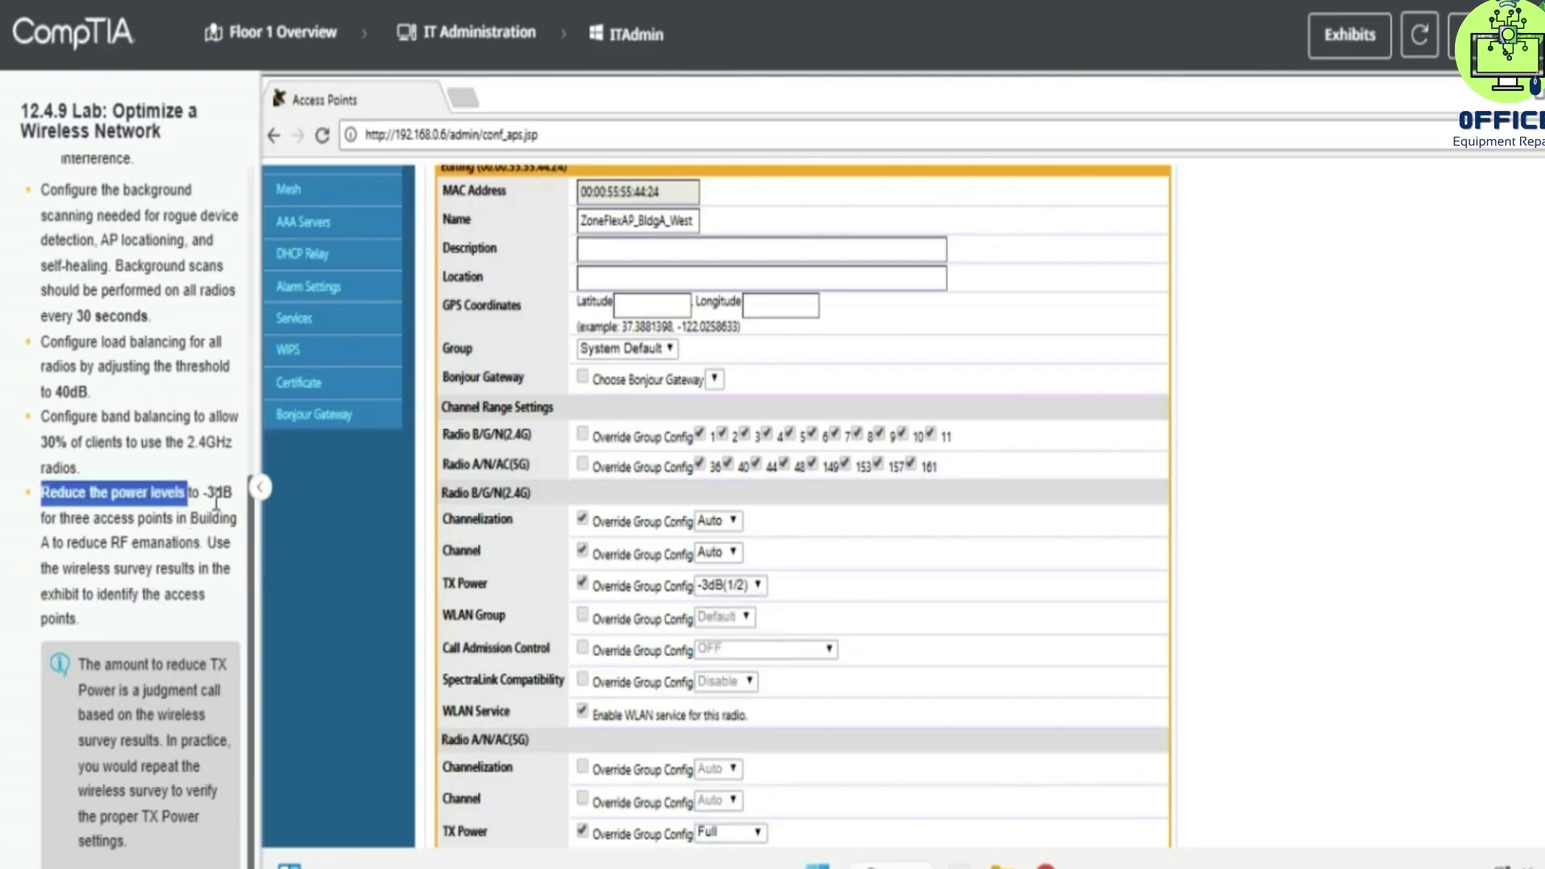
pyautogui.moveTo(216, 499); pyautogui.dragTo(42, 494)
pyautogui.hotkey('ctrl', 'c')
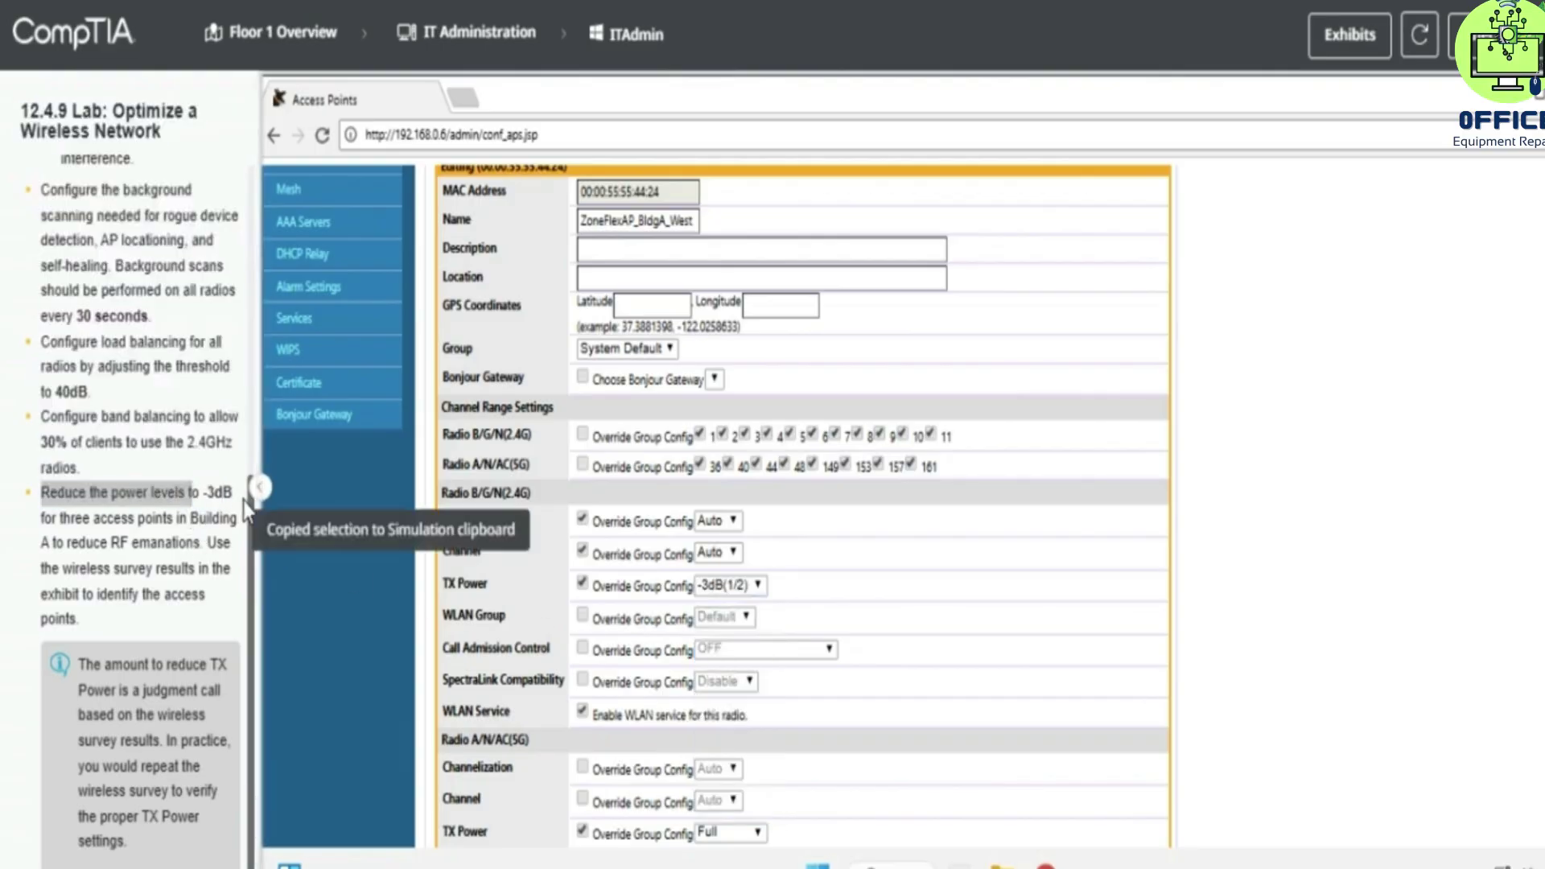
pyautogui.click(216, 494)
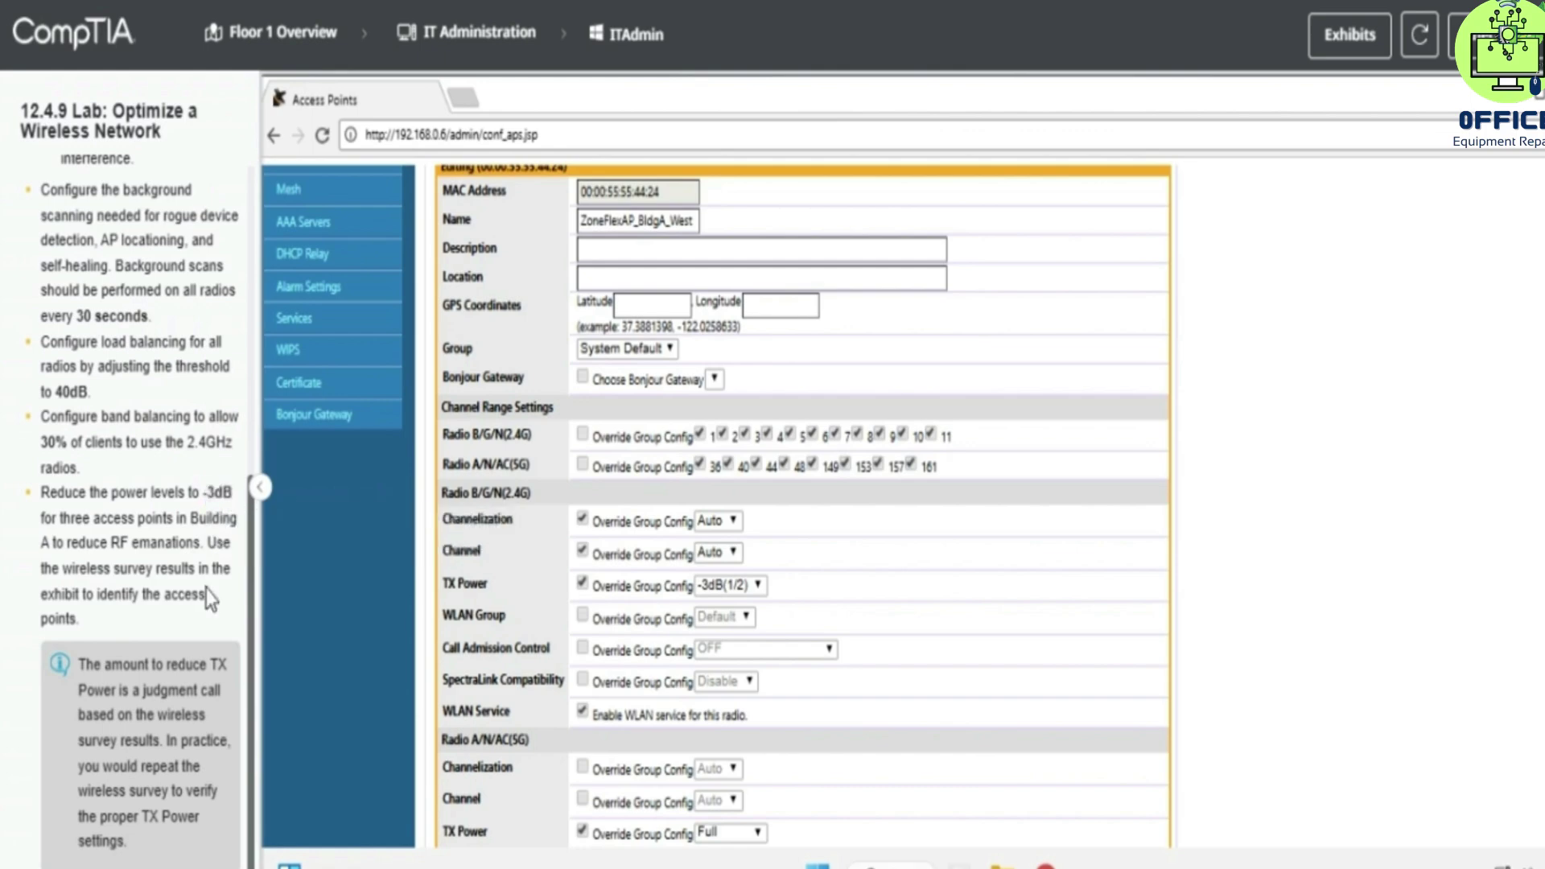
# Override the 5GHz settings, set 5G TX power to -3dB(1/2), and save.
pyautogui.scroll(-3, 771, 587)
pyautogui.scroll(-1, 771, 587)
pyautogui.scroll(-1, 724, 499)
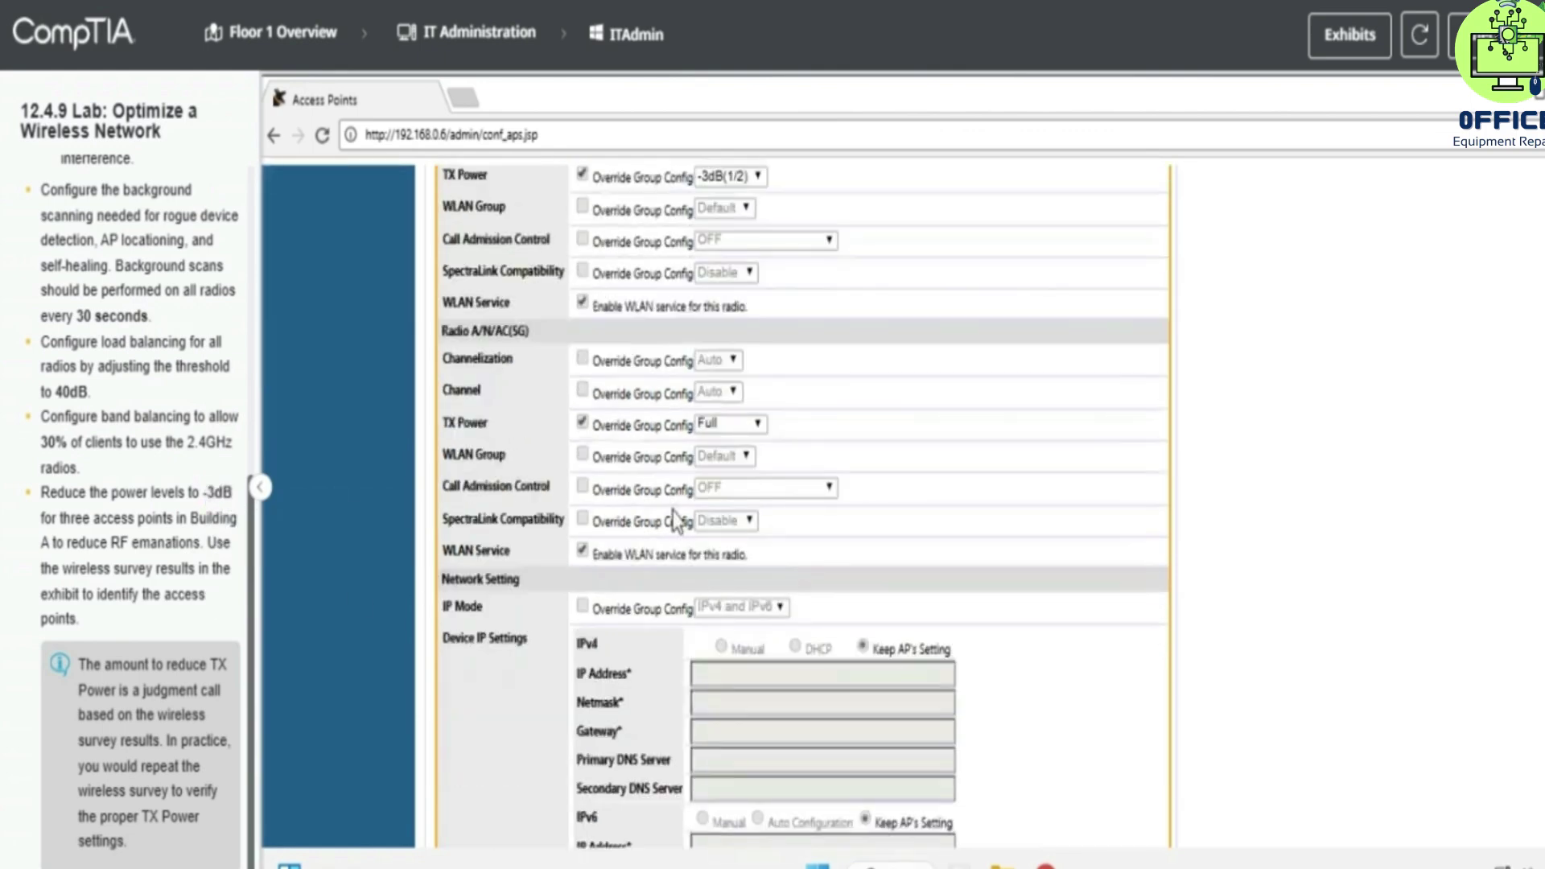
pyautogui.click(661, 394)
pyautogui.click(658, 362)
pyautogui.click(724, 424)
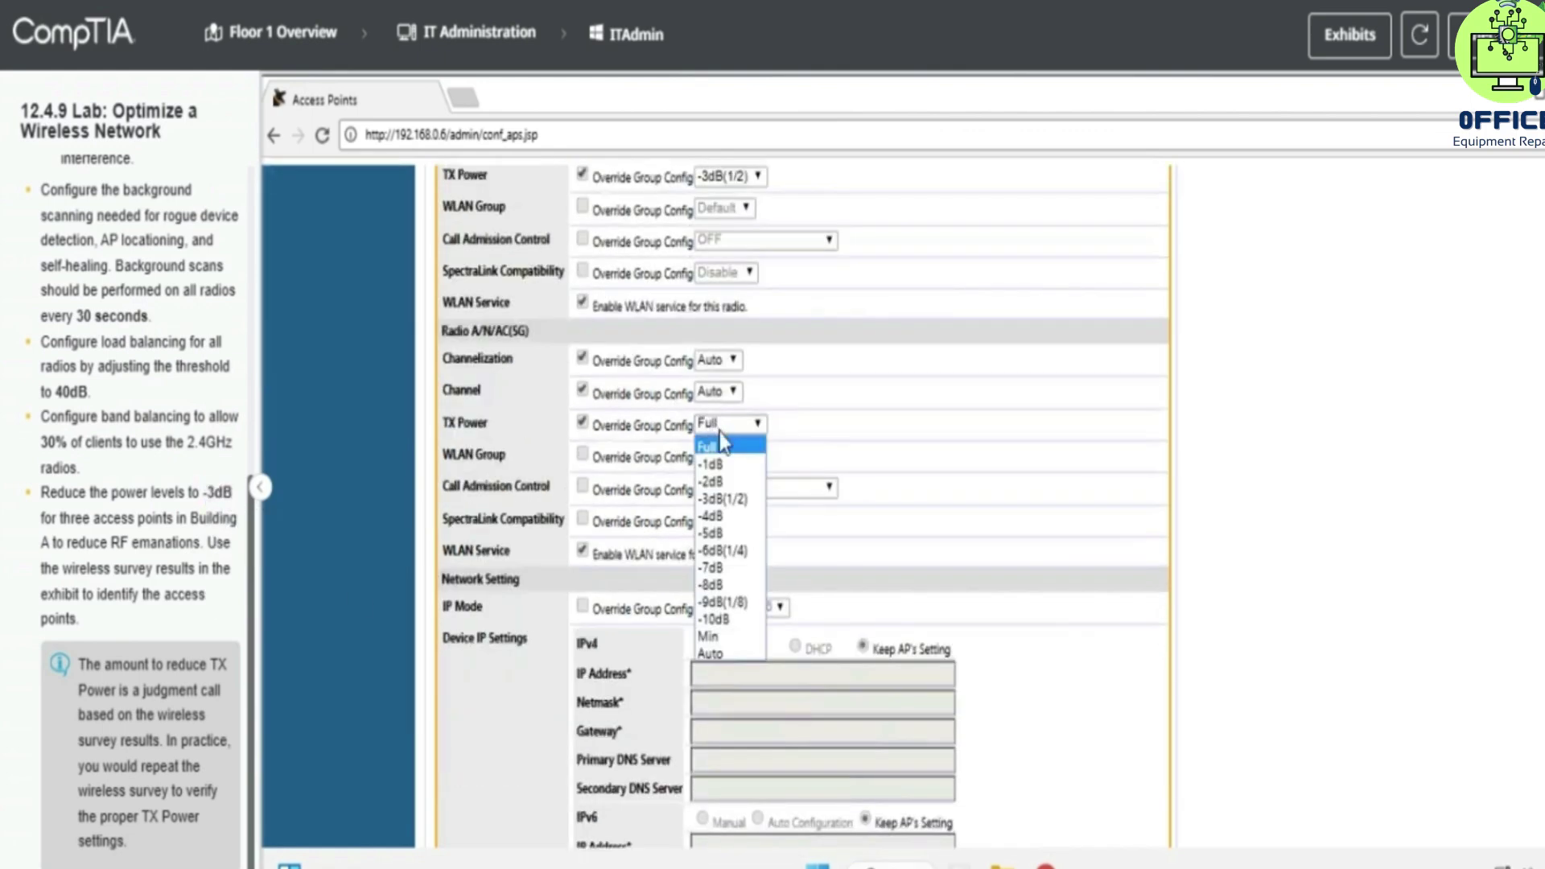
pyautogui.click(742, 500)
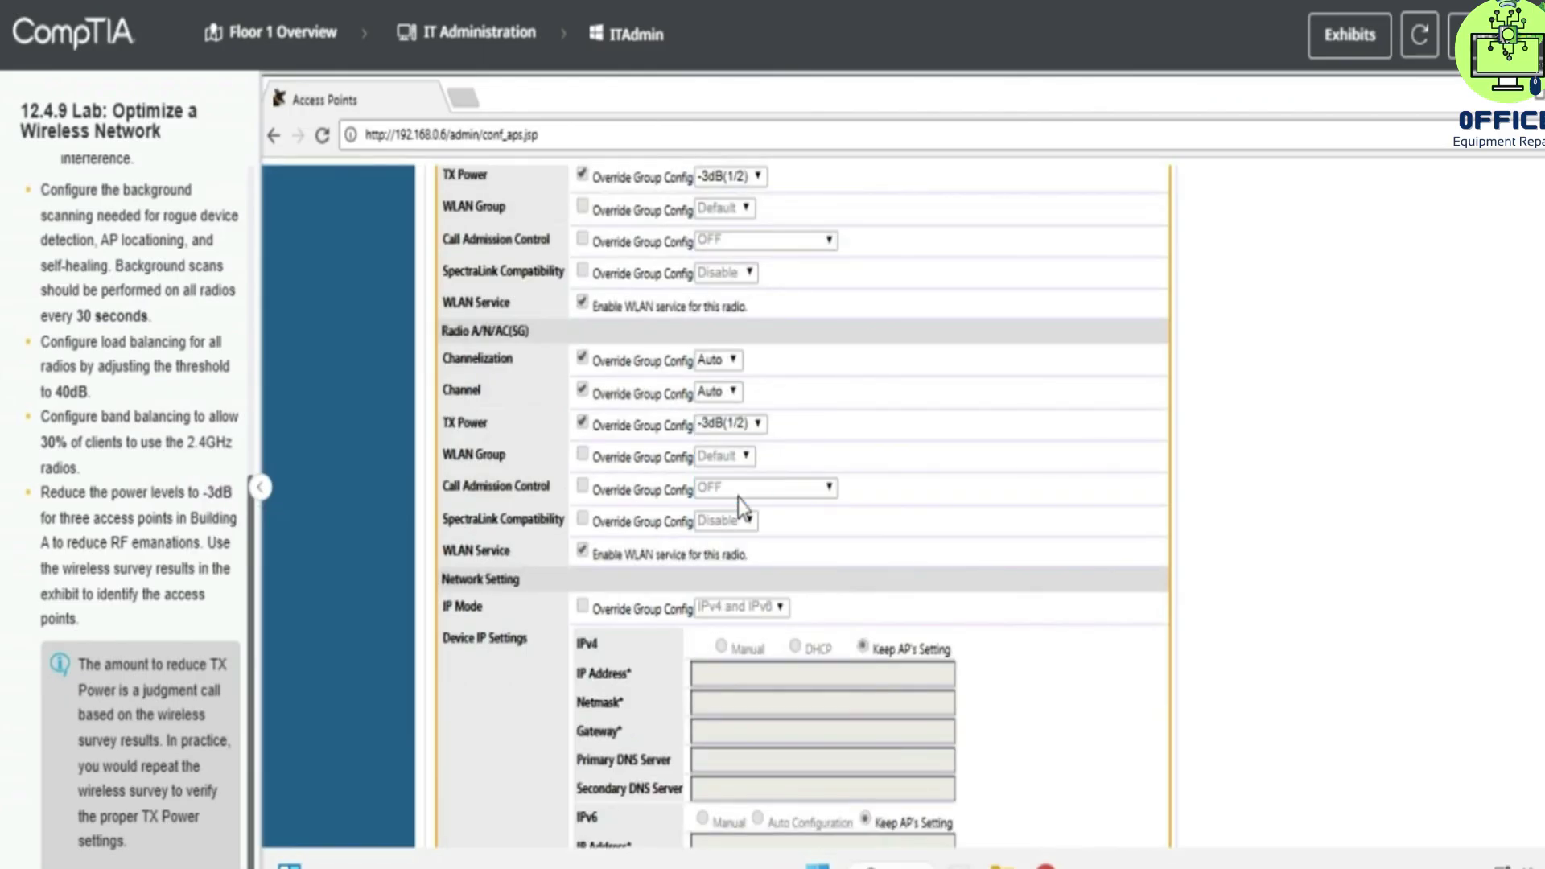
pyautogui.scroll(-5, 1012, 502)
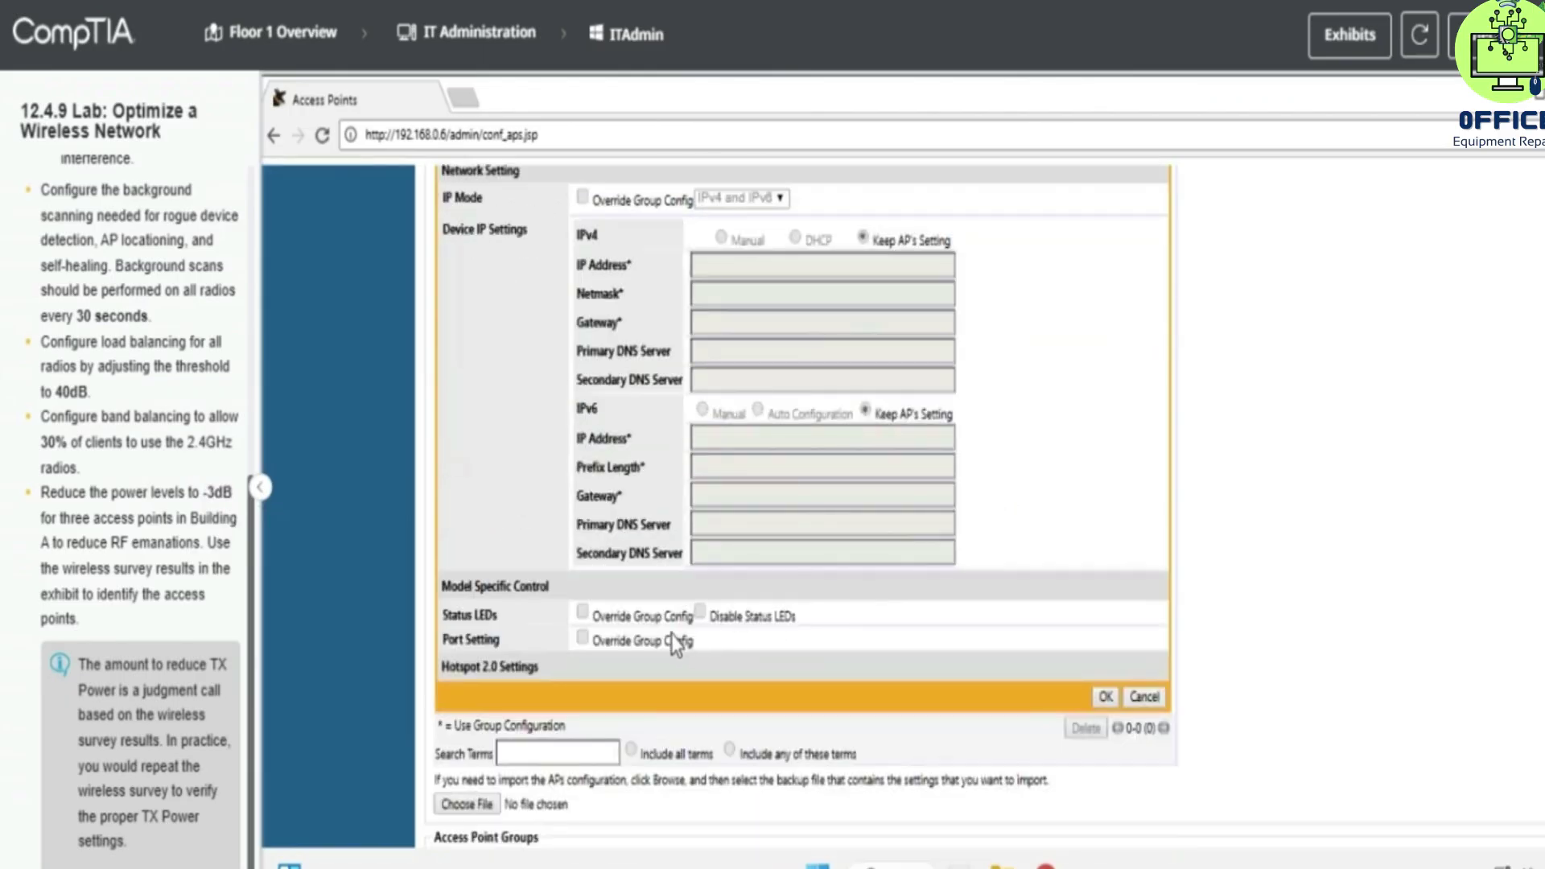
pyautogui.click(1106, 697)
pyautogui.scroll(2, 1041, 668)
# Edit ZoneFlexAP_BldgA_East and set its 2.4G TX power to -3dB(1/2).
pyautogui.scroll(5, 1024, 648)
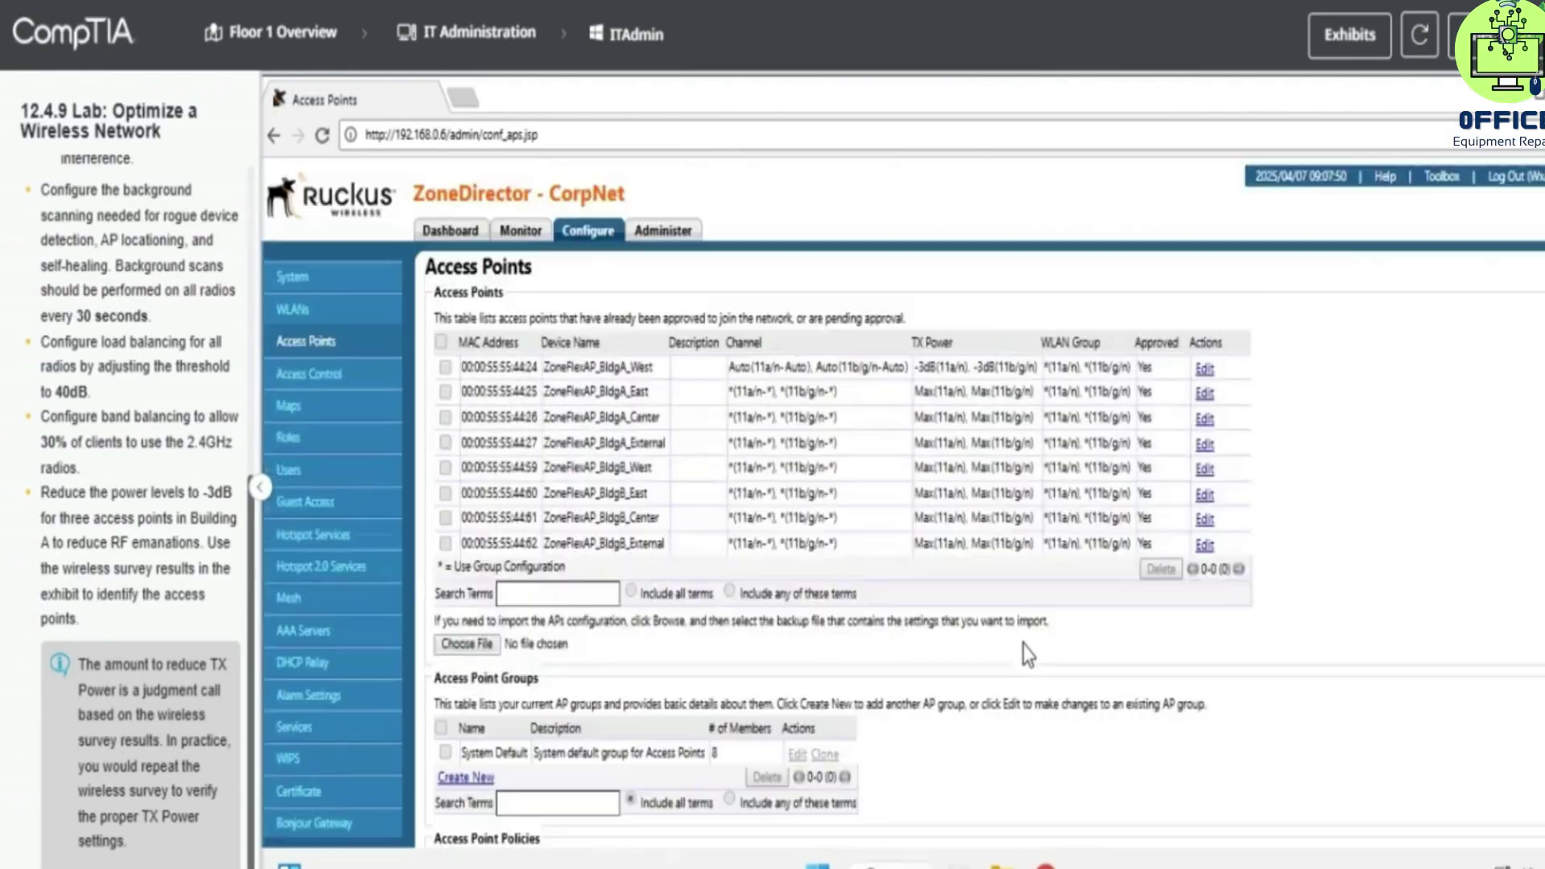
pyautogui.click(1204, 394)
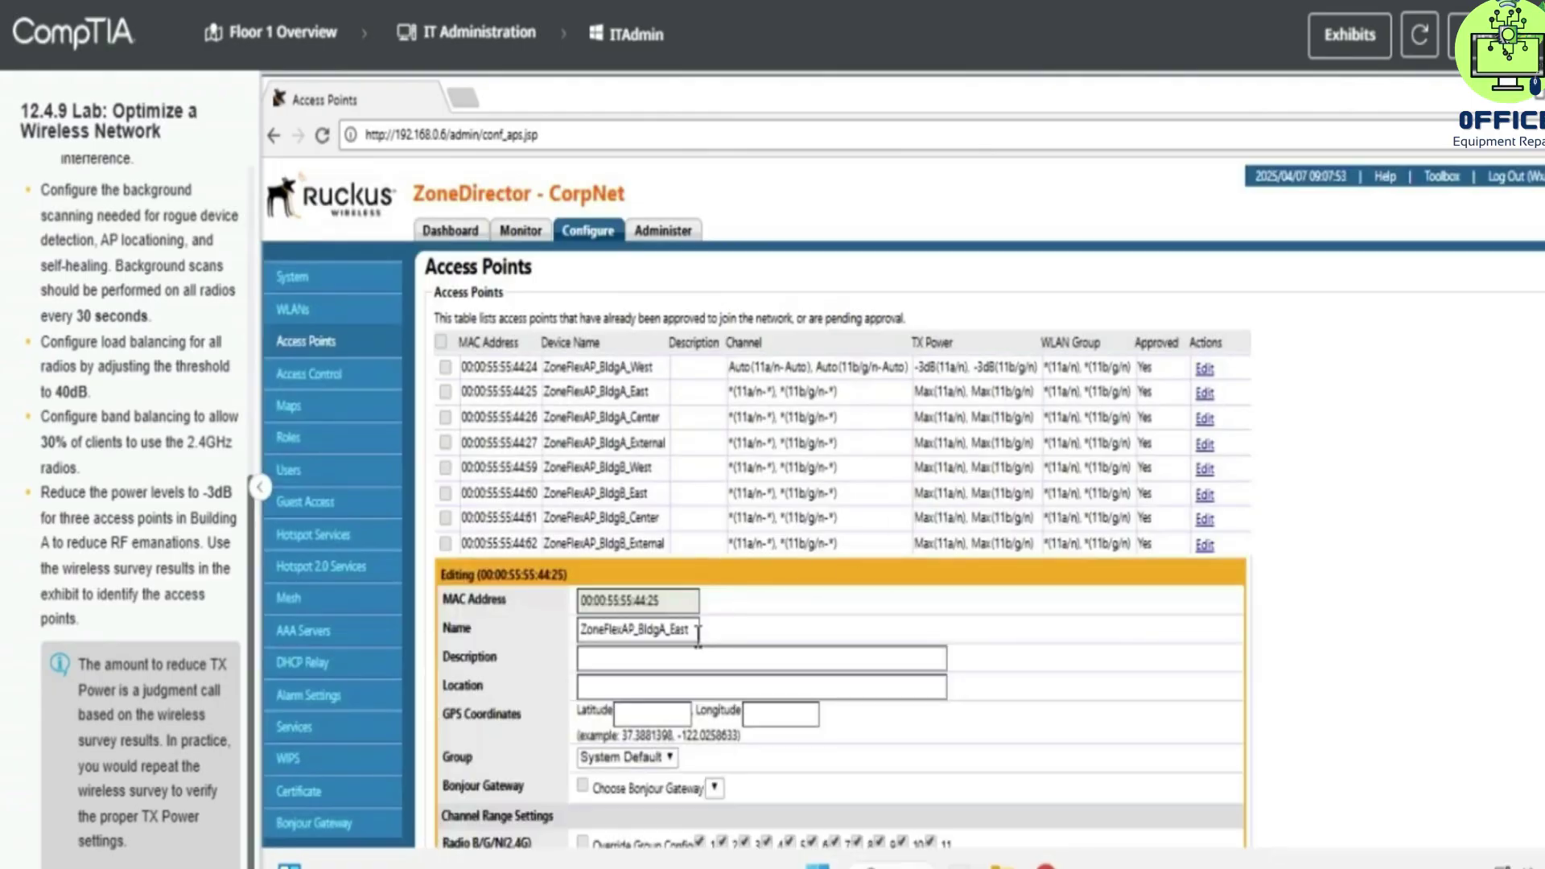
pyautogui.scroll(-5, 698, 636)
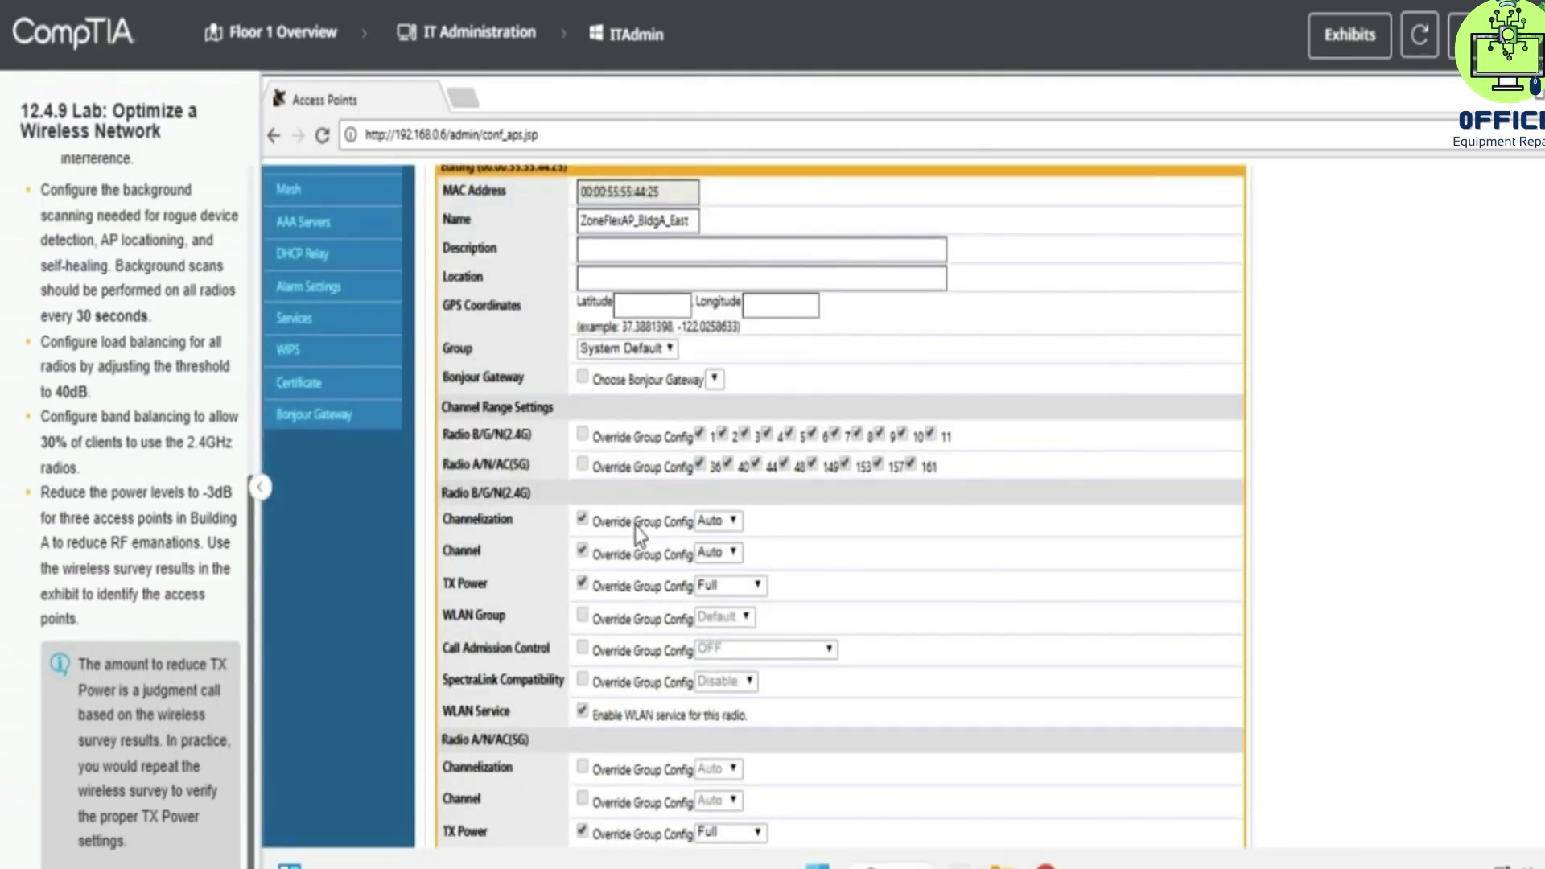
pyautogui.click(728, 585)
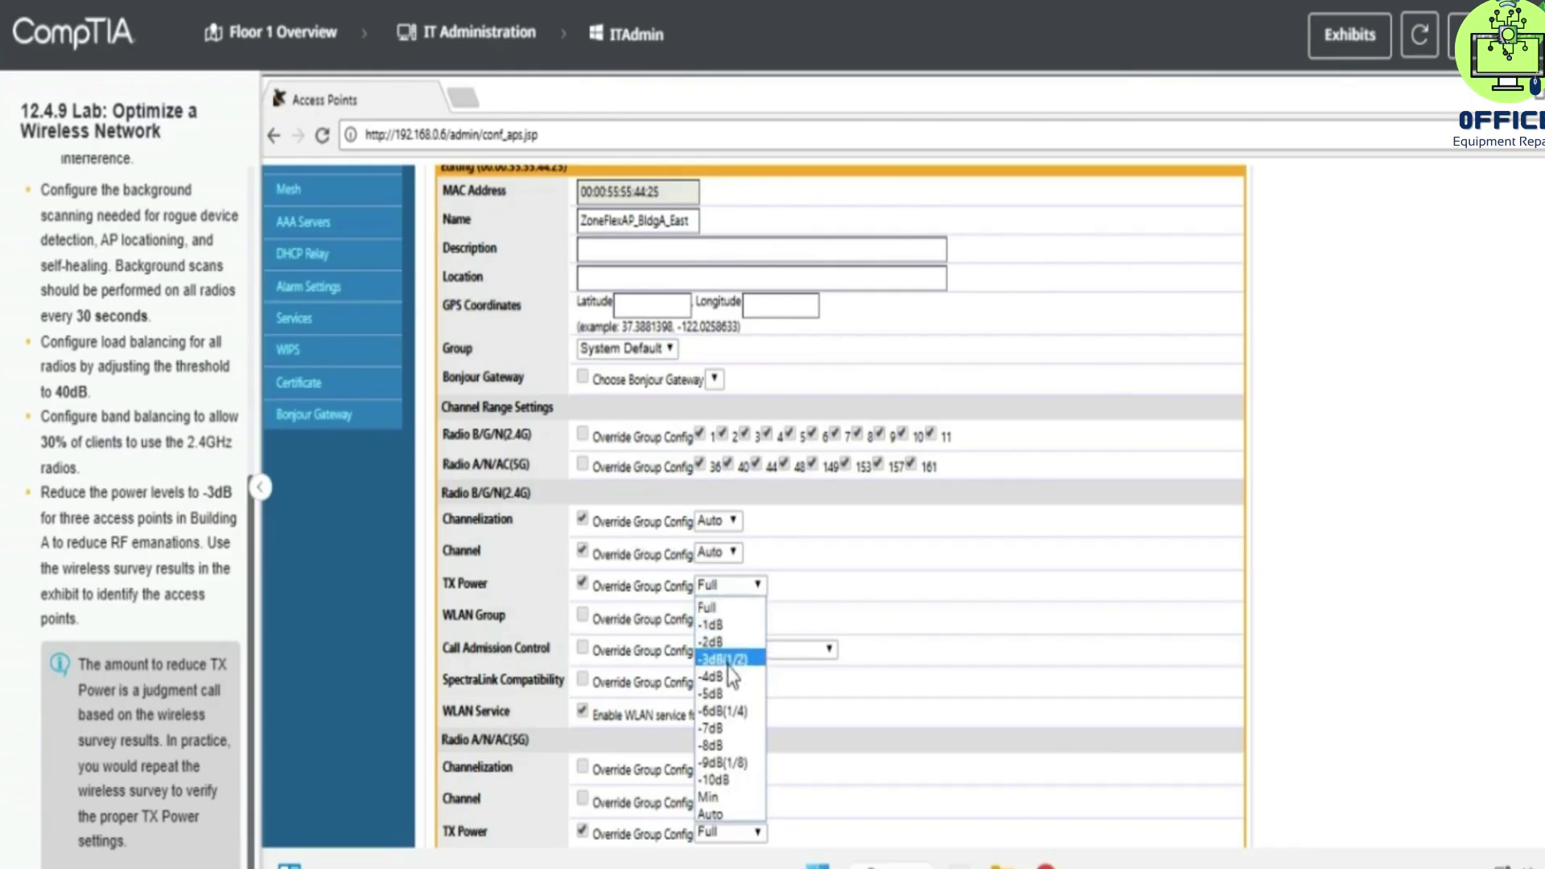
pyautogui.click(729, 672)
pyautogui.scroll(-3, 728, 671)
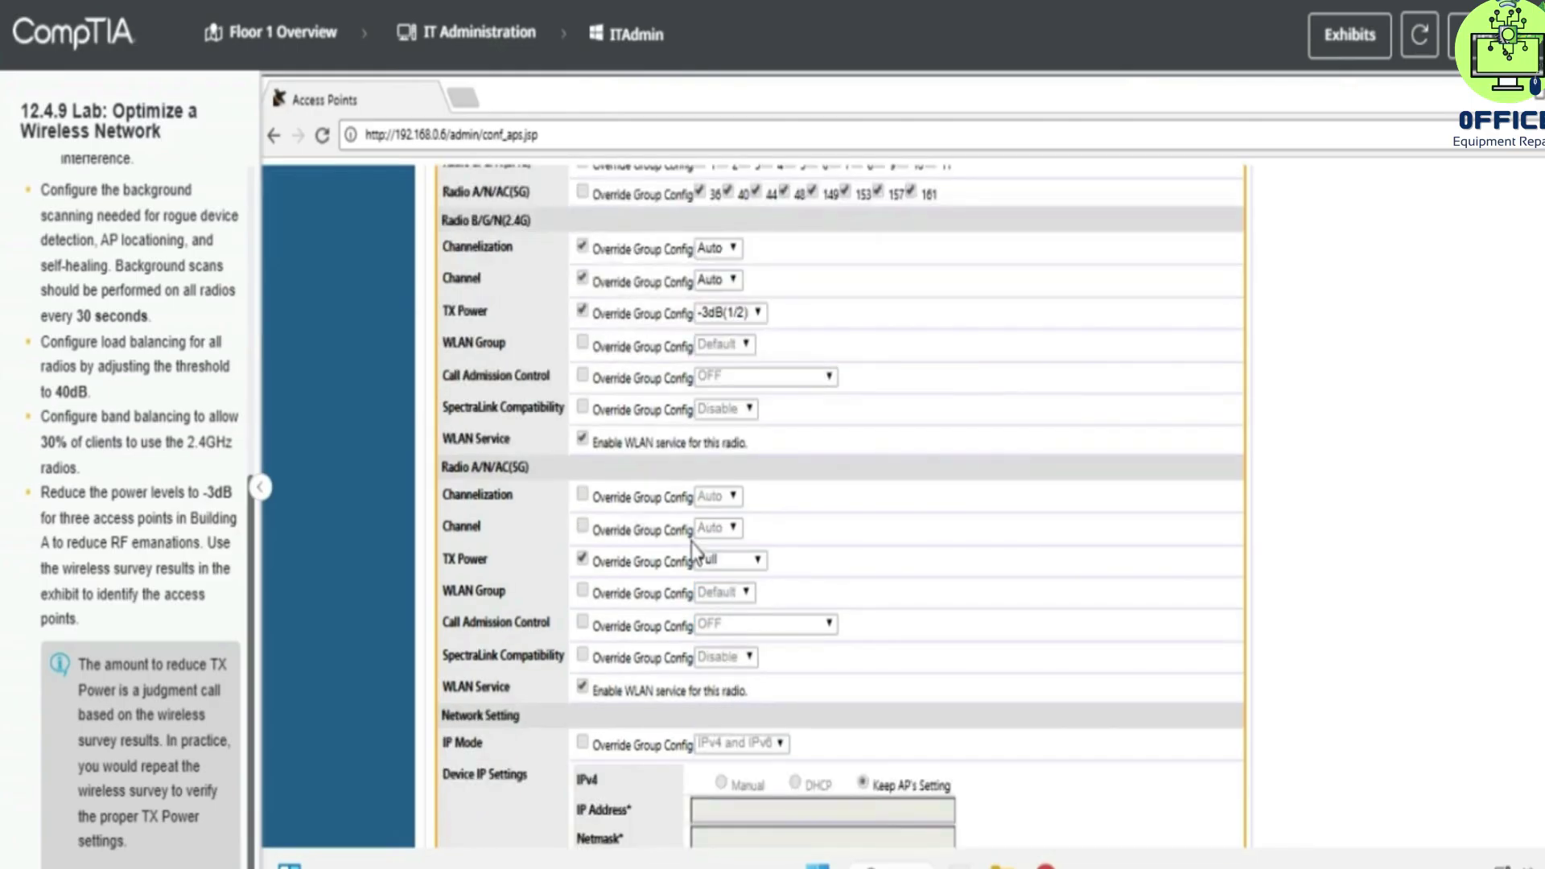
# Override the 5GHz settings, set 5G TX power to -3dB(1/2), and save.
pyautogui.click(657, 530)
pyautogui.click(656, 498)
pyautogui.click(729, 561)
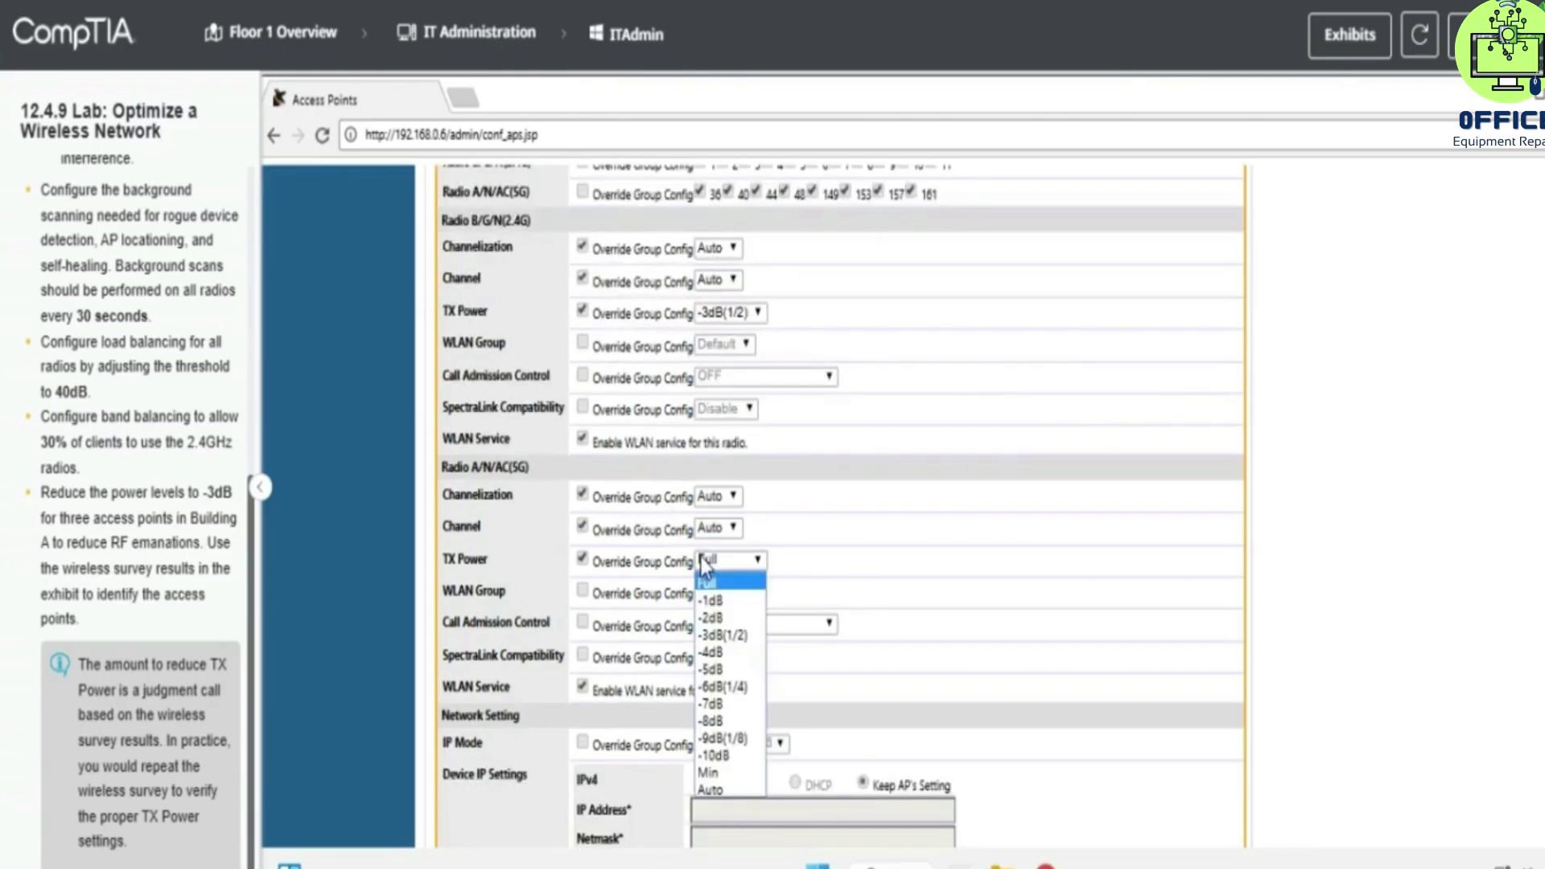
pyautogui.click(723, 636)
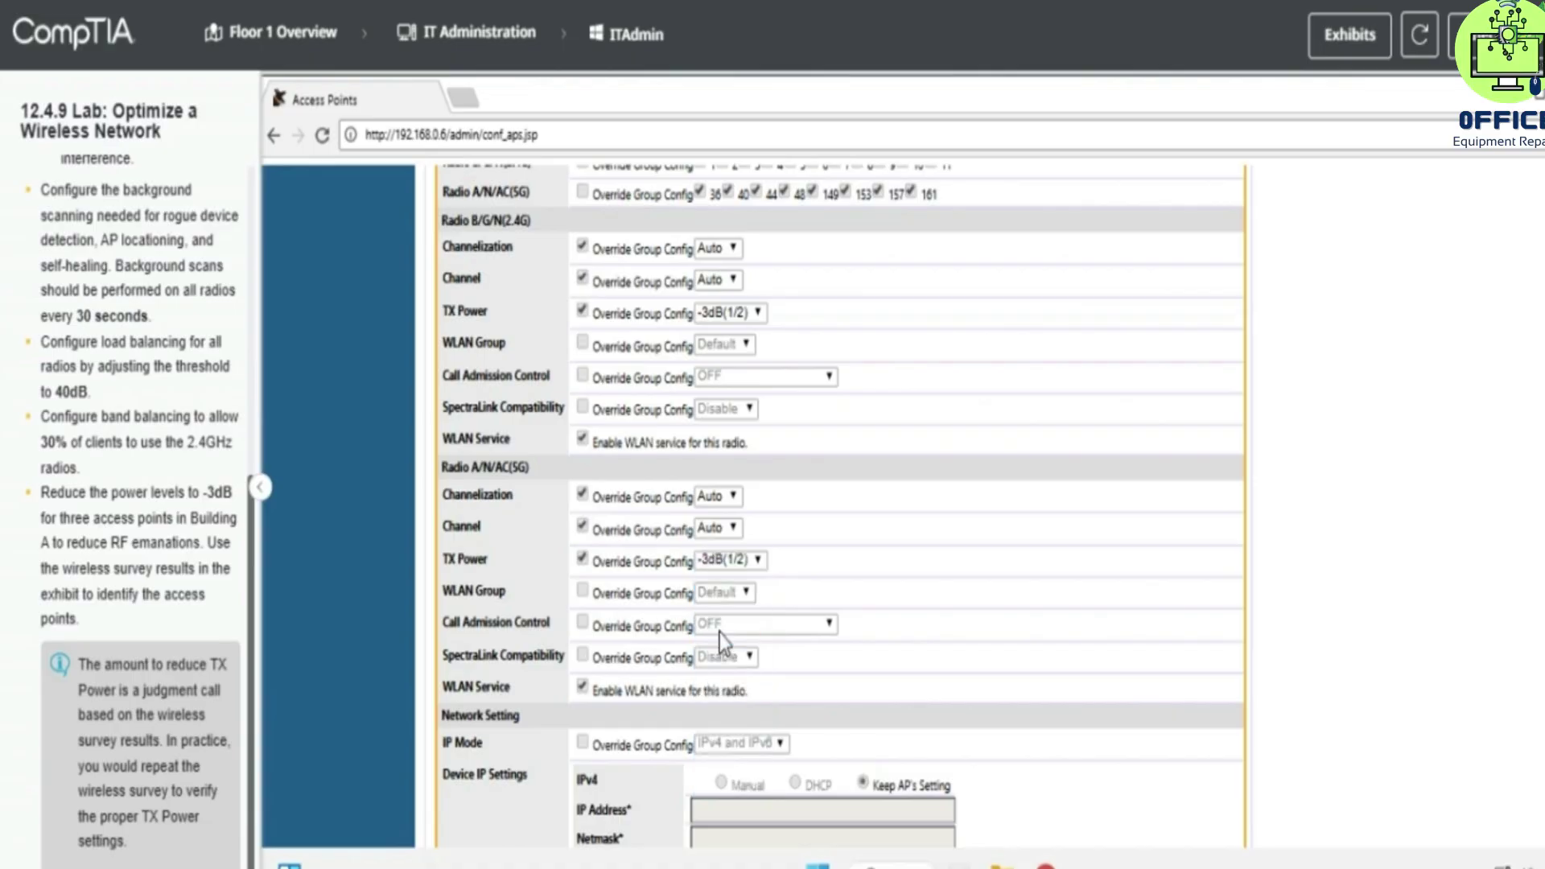
pyautogui.scroll(-3, 863, 594)
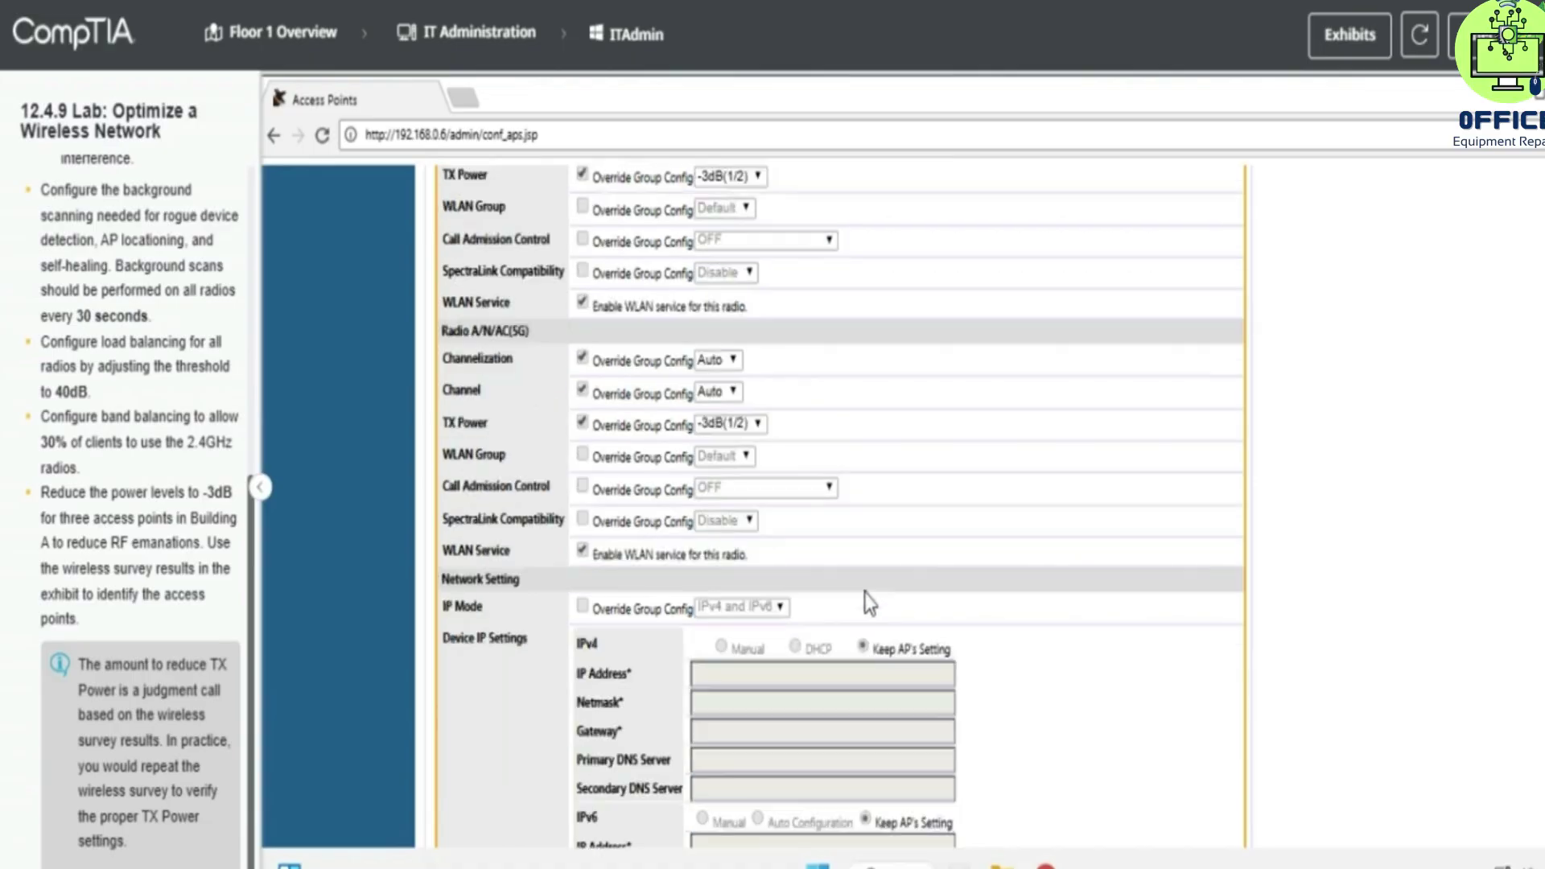
pyautogui.scroll(-3, 867, 592)
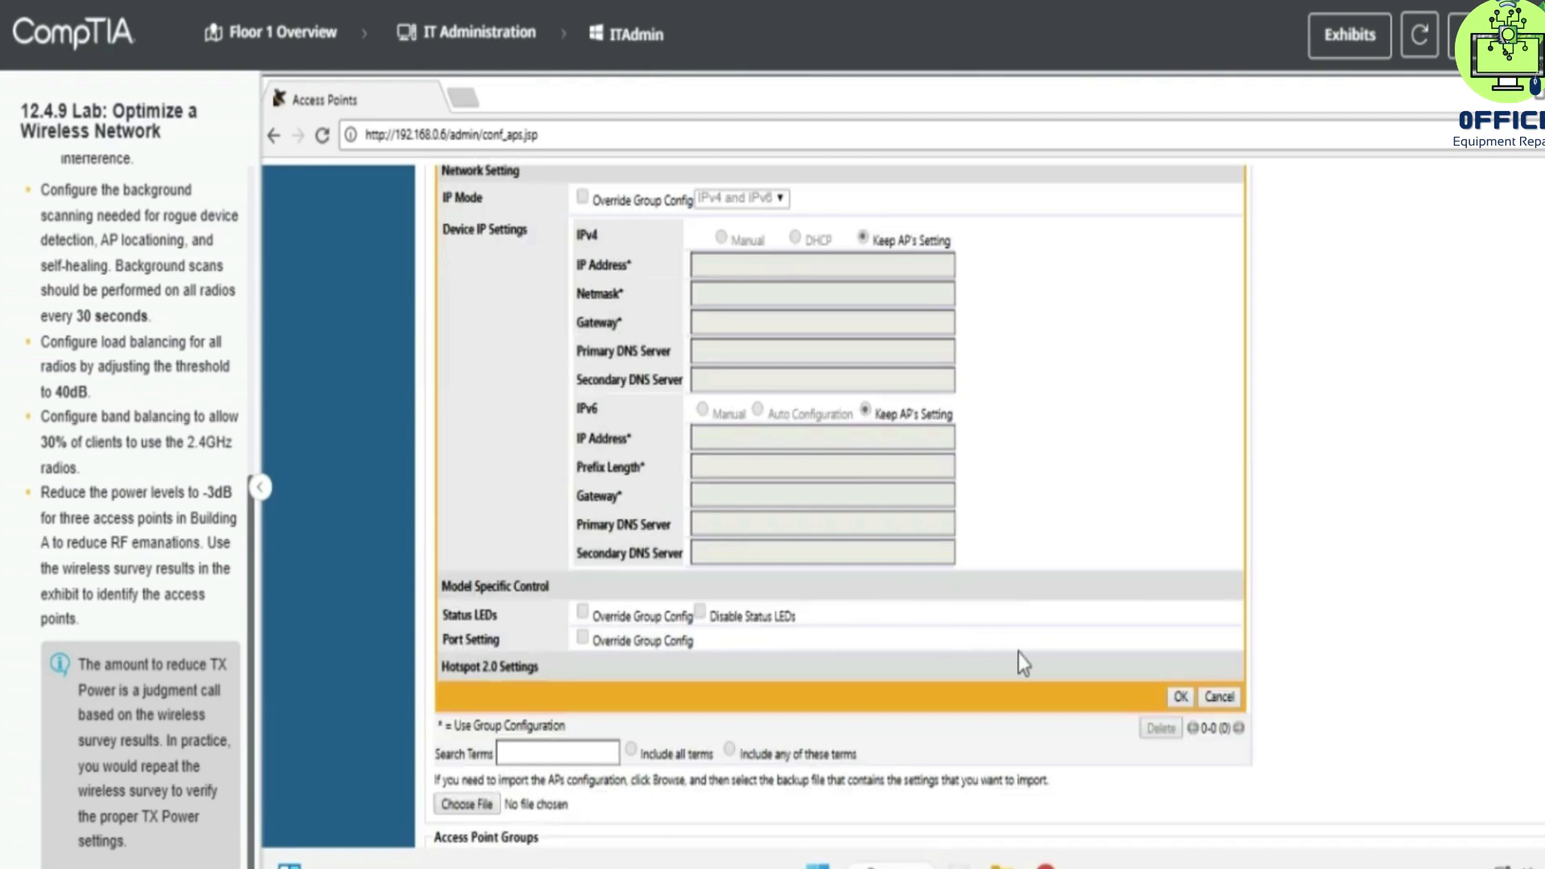
pyautogui.click(1181, 695)
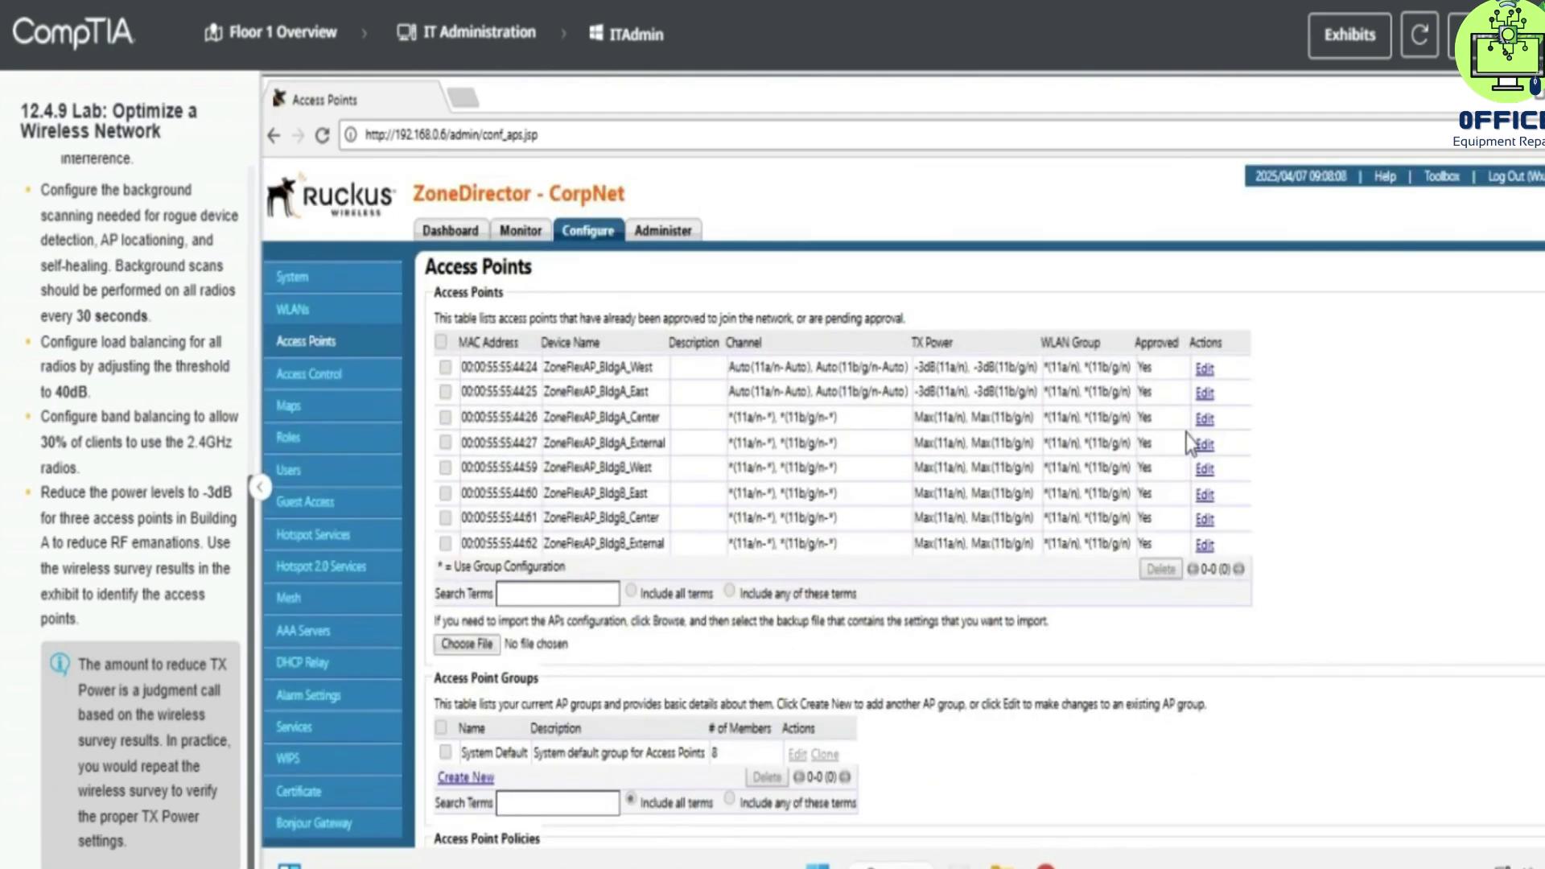
# Edit ZoneFlexAP_BldgA_Center, overriding 2.4GHz and setting its TX power to -3dB(1/2).
pyautogui.click(1204, 419)
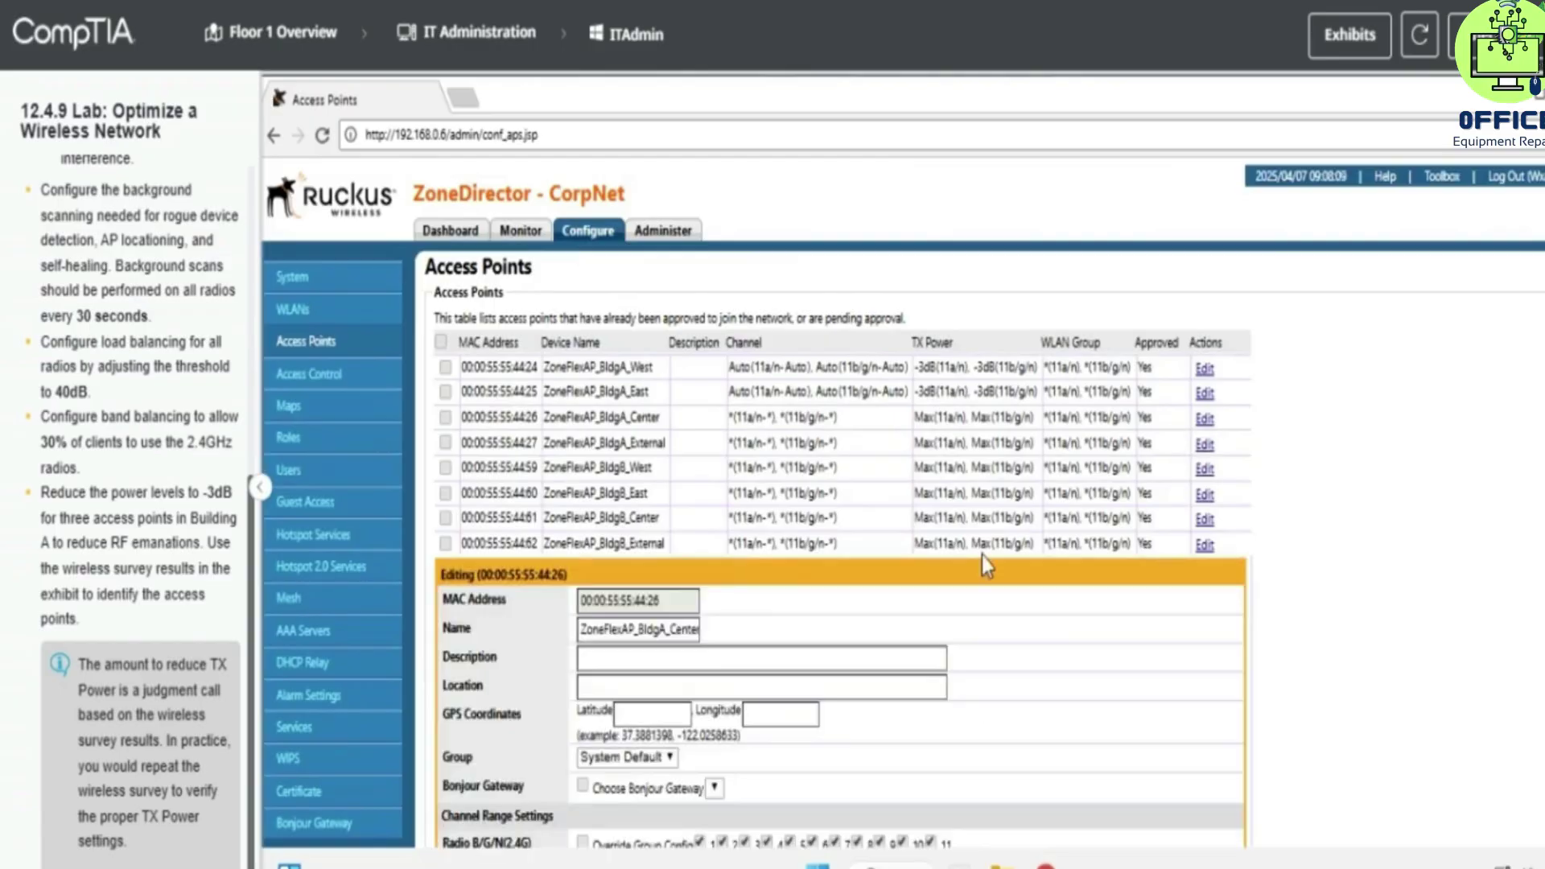
pyautogui.scroll(-2, 974, 571)
pyautogui.scroll(-1, 945, 587)
pyautogui.scroll(-2, 945, 586)
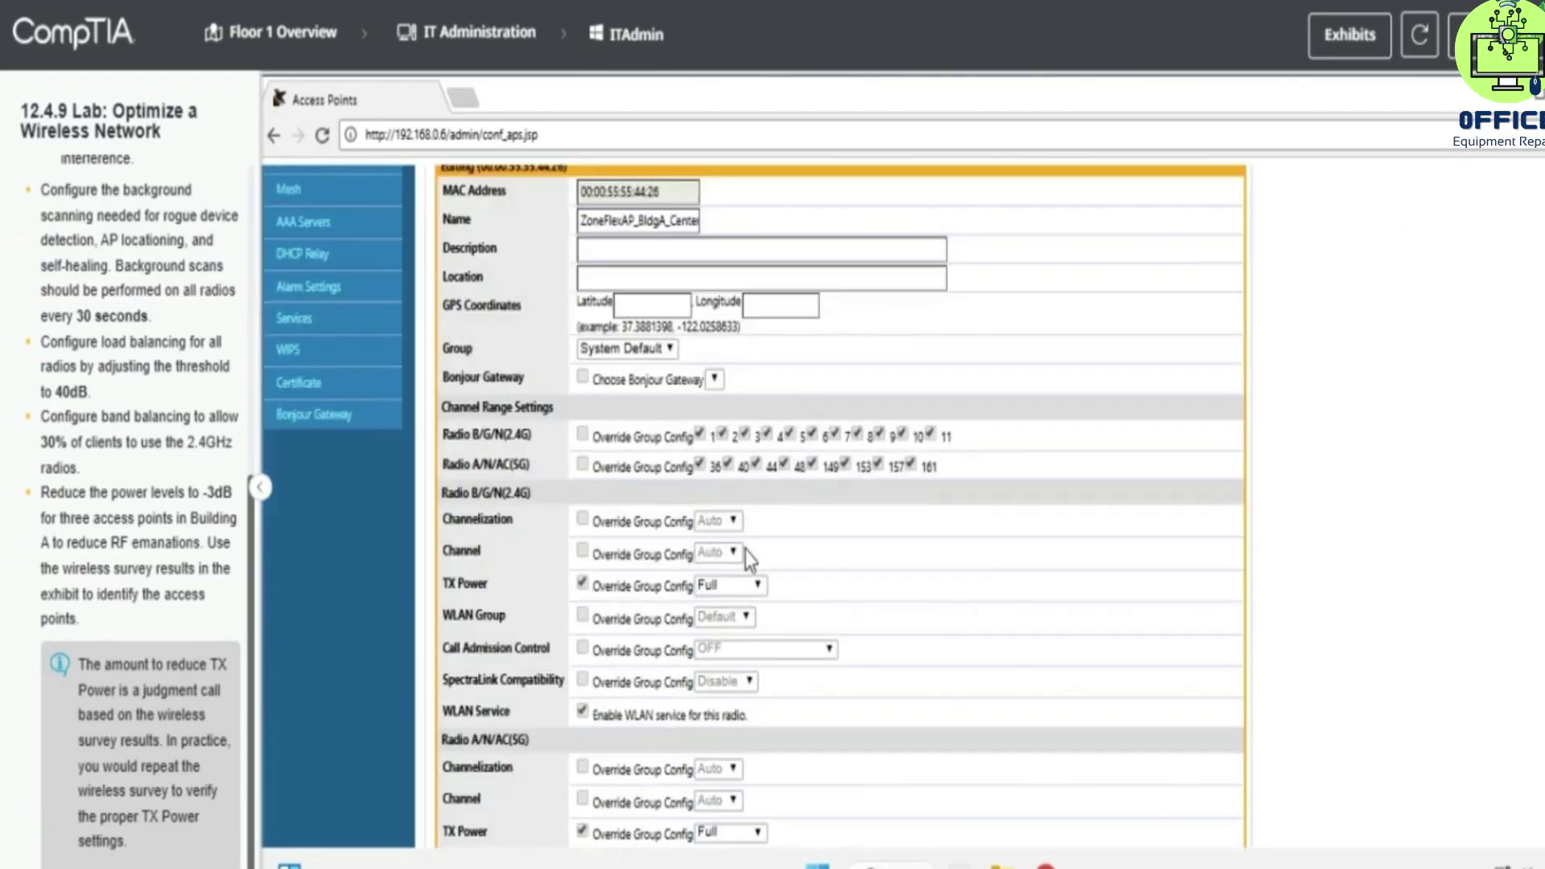
pyautogui.click(634, 525)
pyautogui.click(733, 585)
pyautogui.click(737, 658)
# Override the 5GHz settings, set 5G TX power to -3dB(1/2), and save.
pyautogui.scroll(-3, 794, 640)
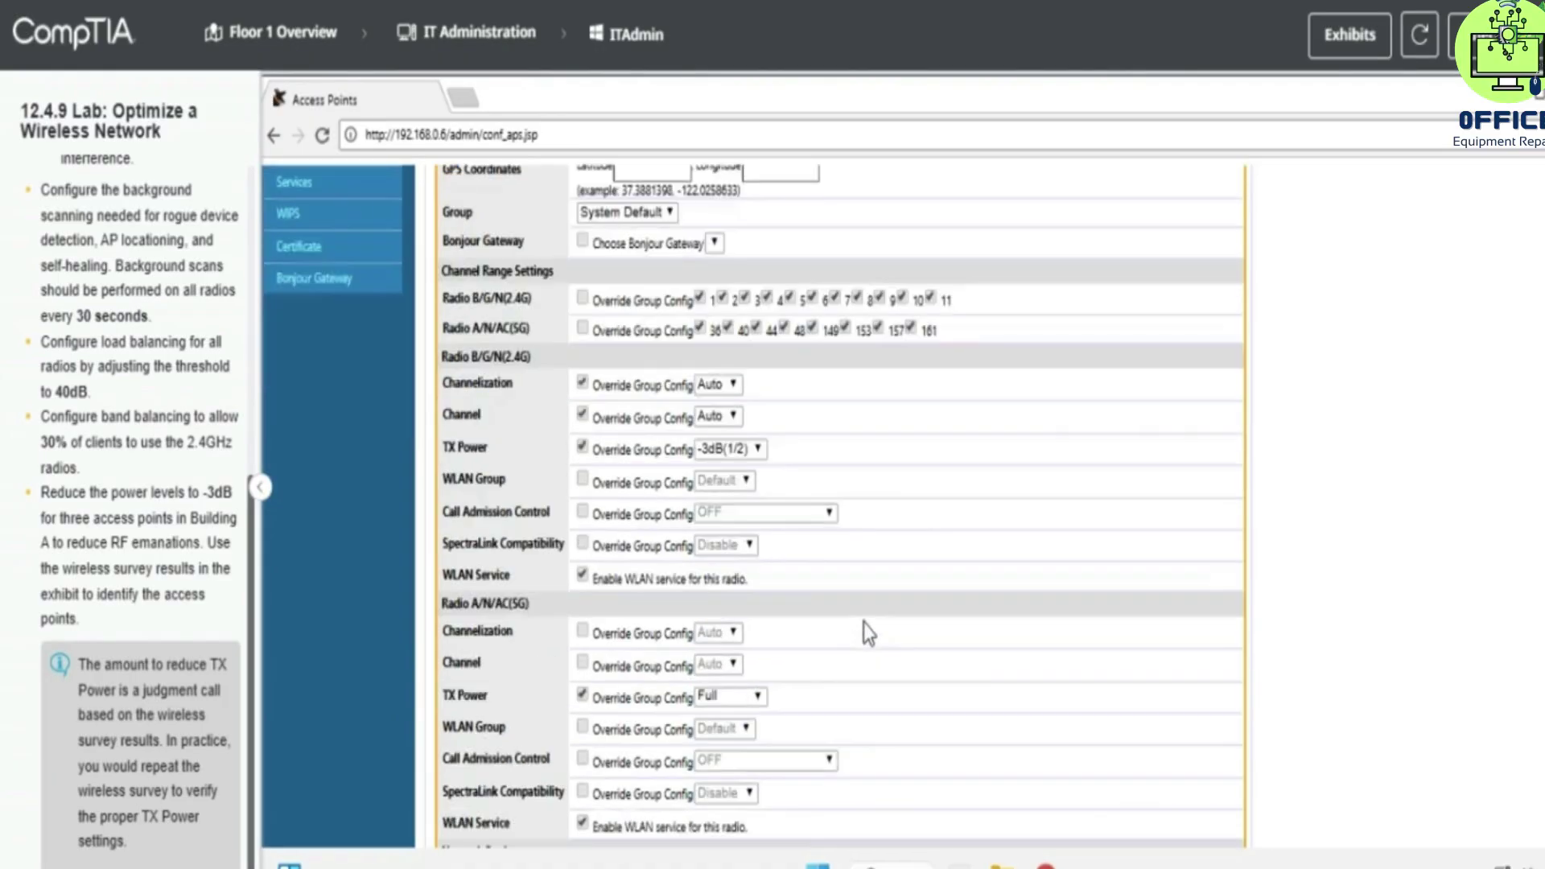
pyautogui.click(677, 636)
pyautogui.click(727, 700)
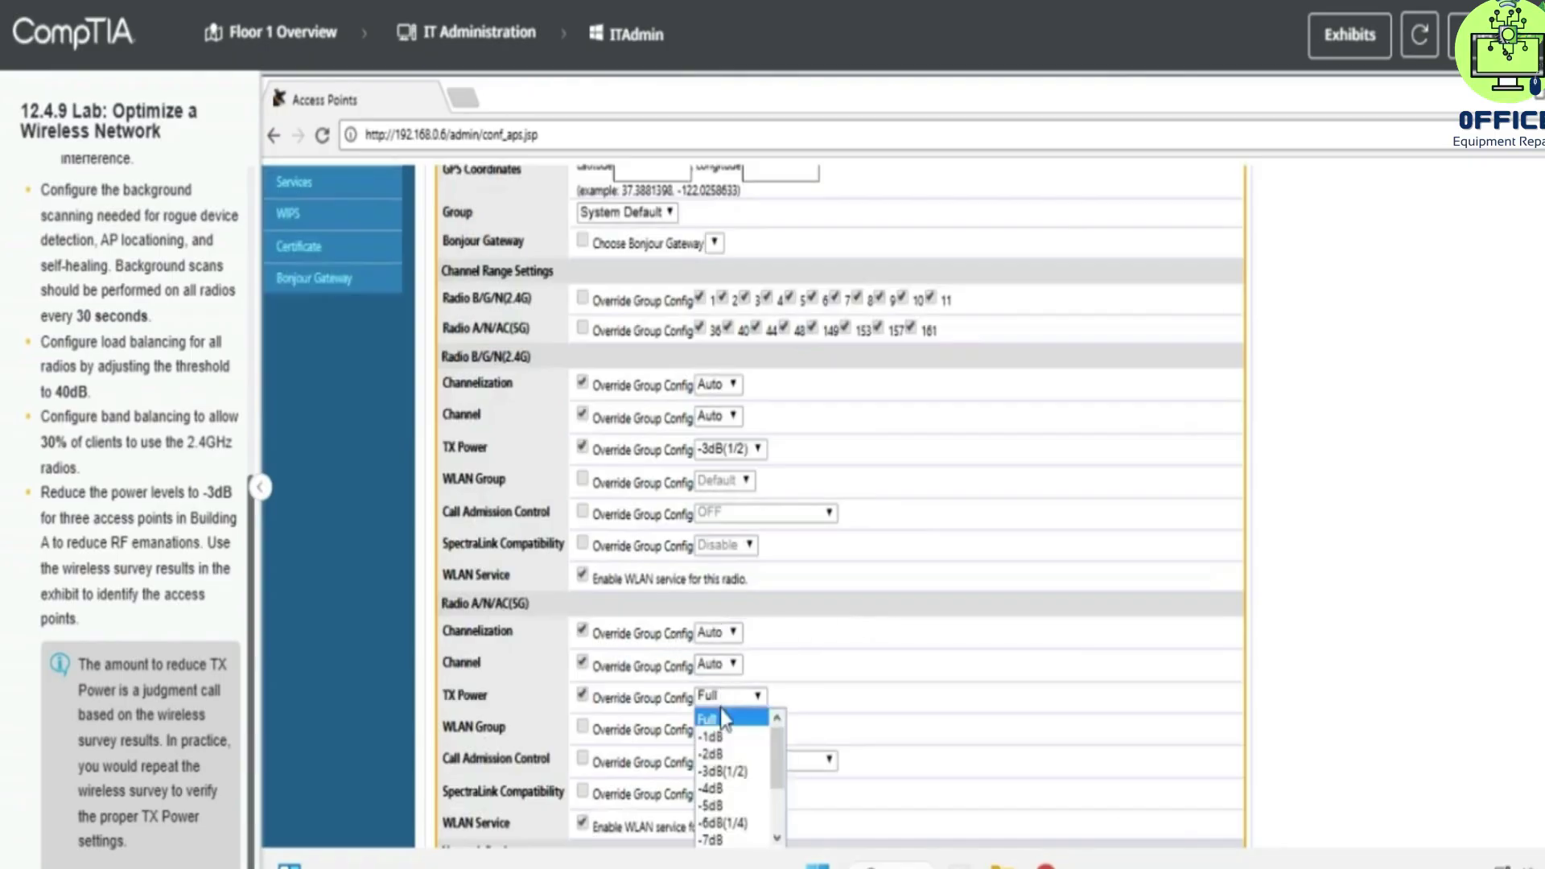
pyautogui.click(726, 767)
pyautogui.scroll(-3, 827, 690)
pyautogui.scroll(-5, 833, 684)
pyautogui.scroll(-1, 838, 668)
pyautogui.scroll(-2, 840, 676)
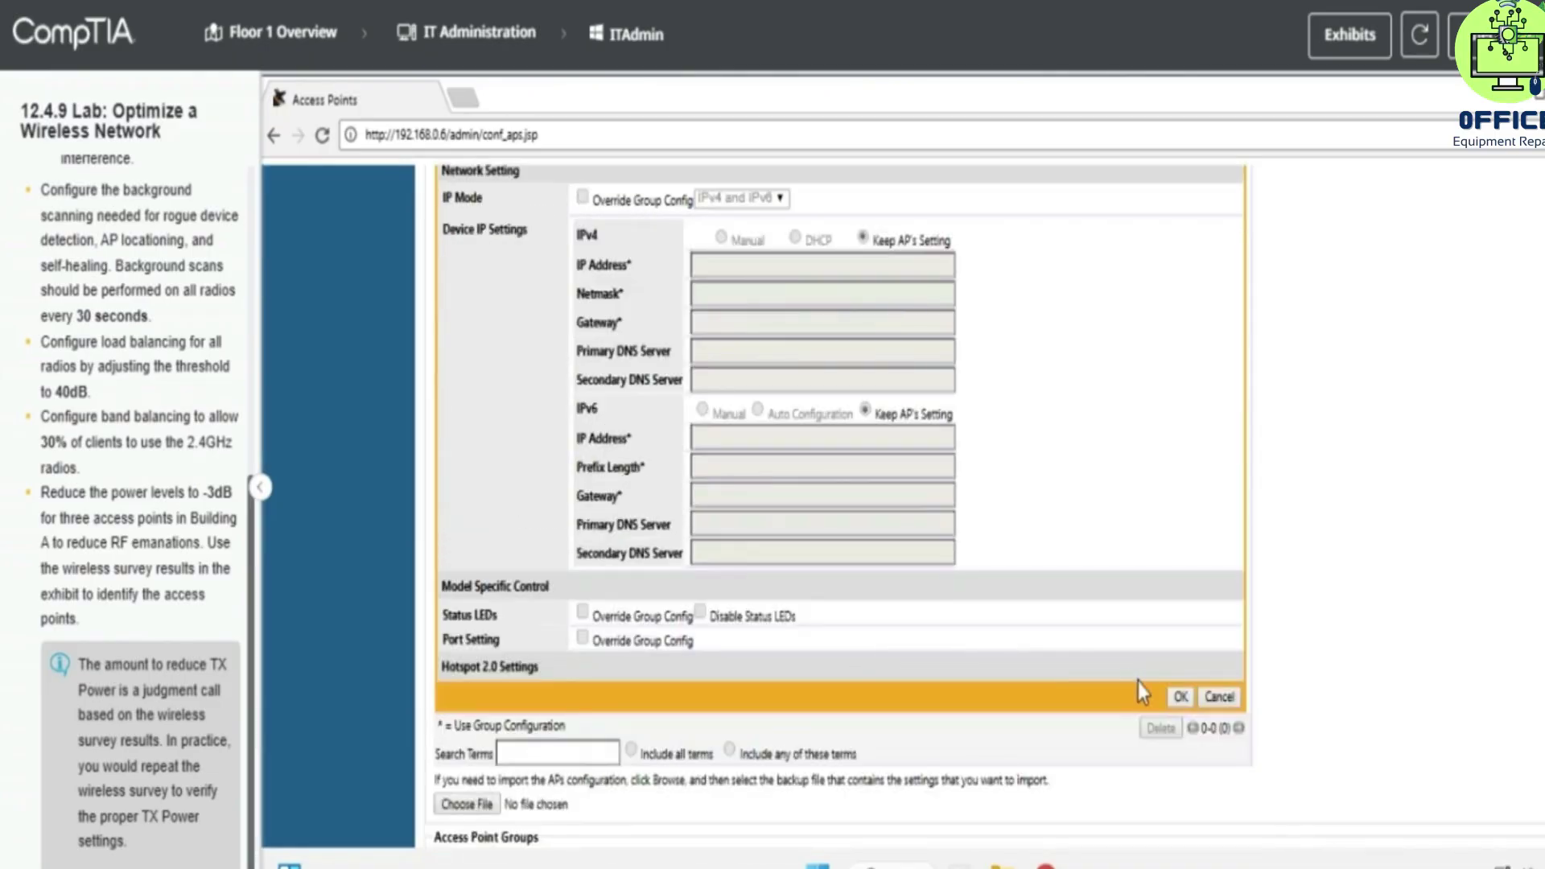
pyautogui.click(1180, 697)
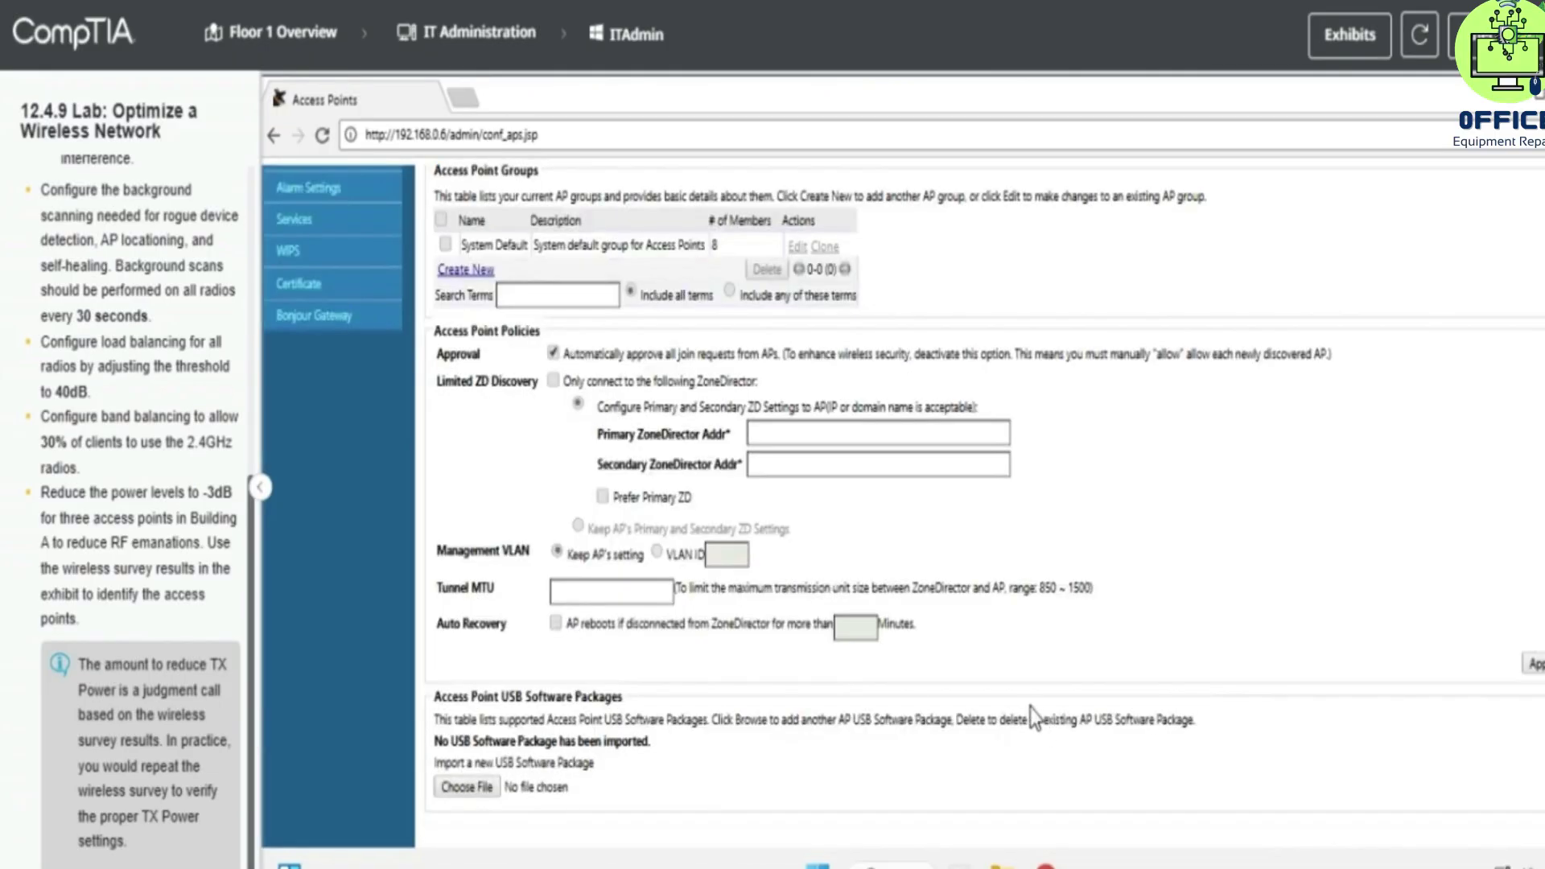
pyautogui.scroll(2, 1030, 707)
pyautogui.scroll(5, 1028, 710)
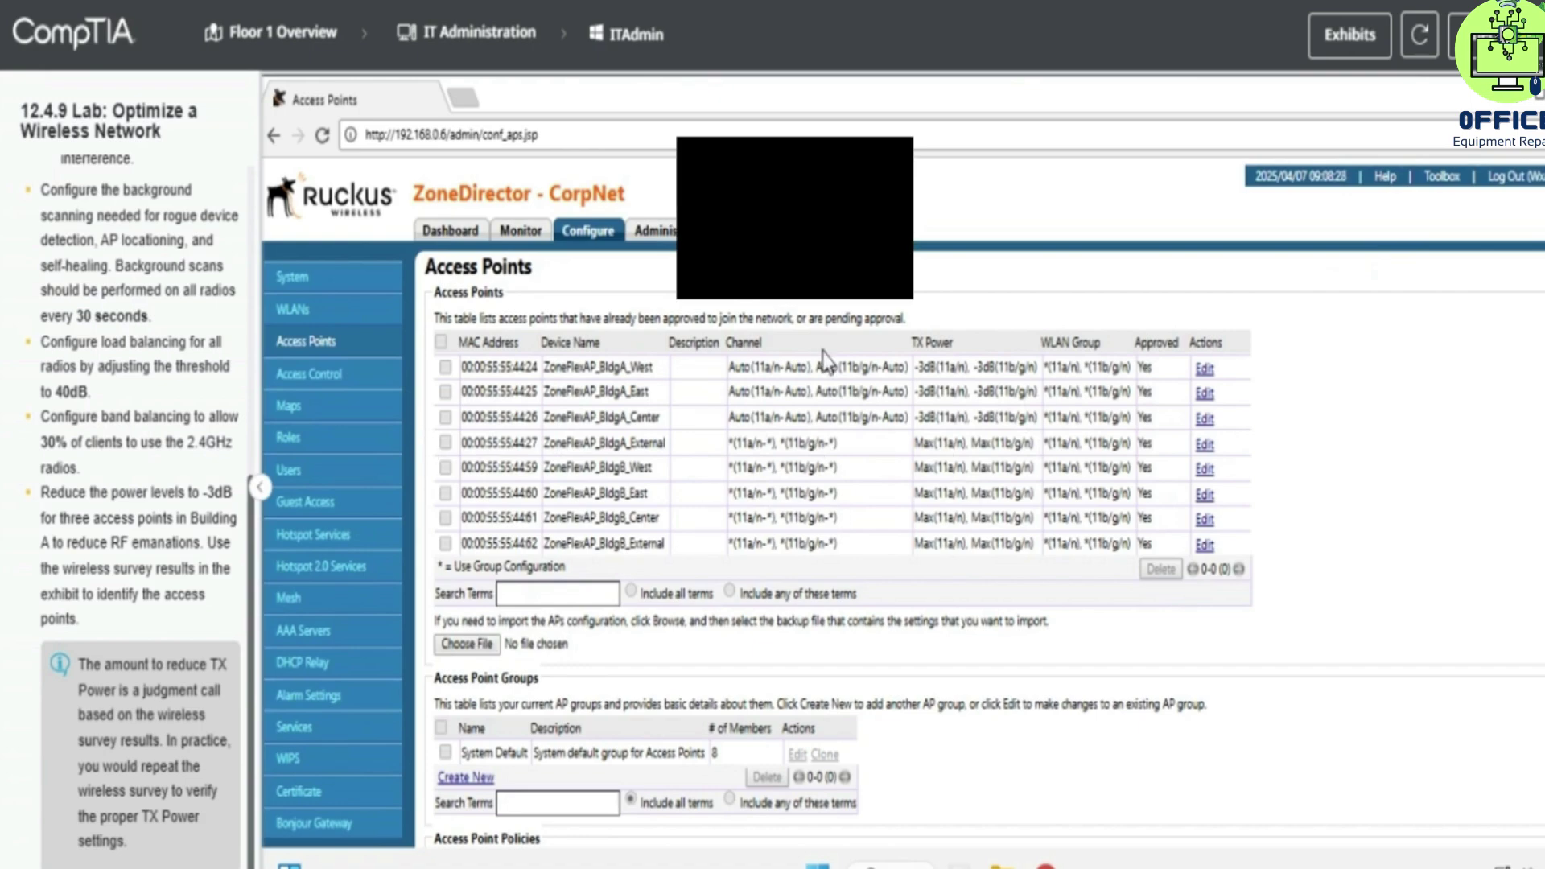
# Open the Toolbox menu of network utility options.
pyautogui.click(1441, 175)
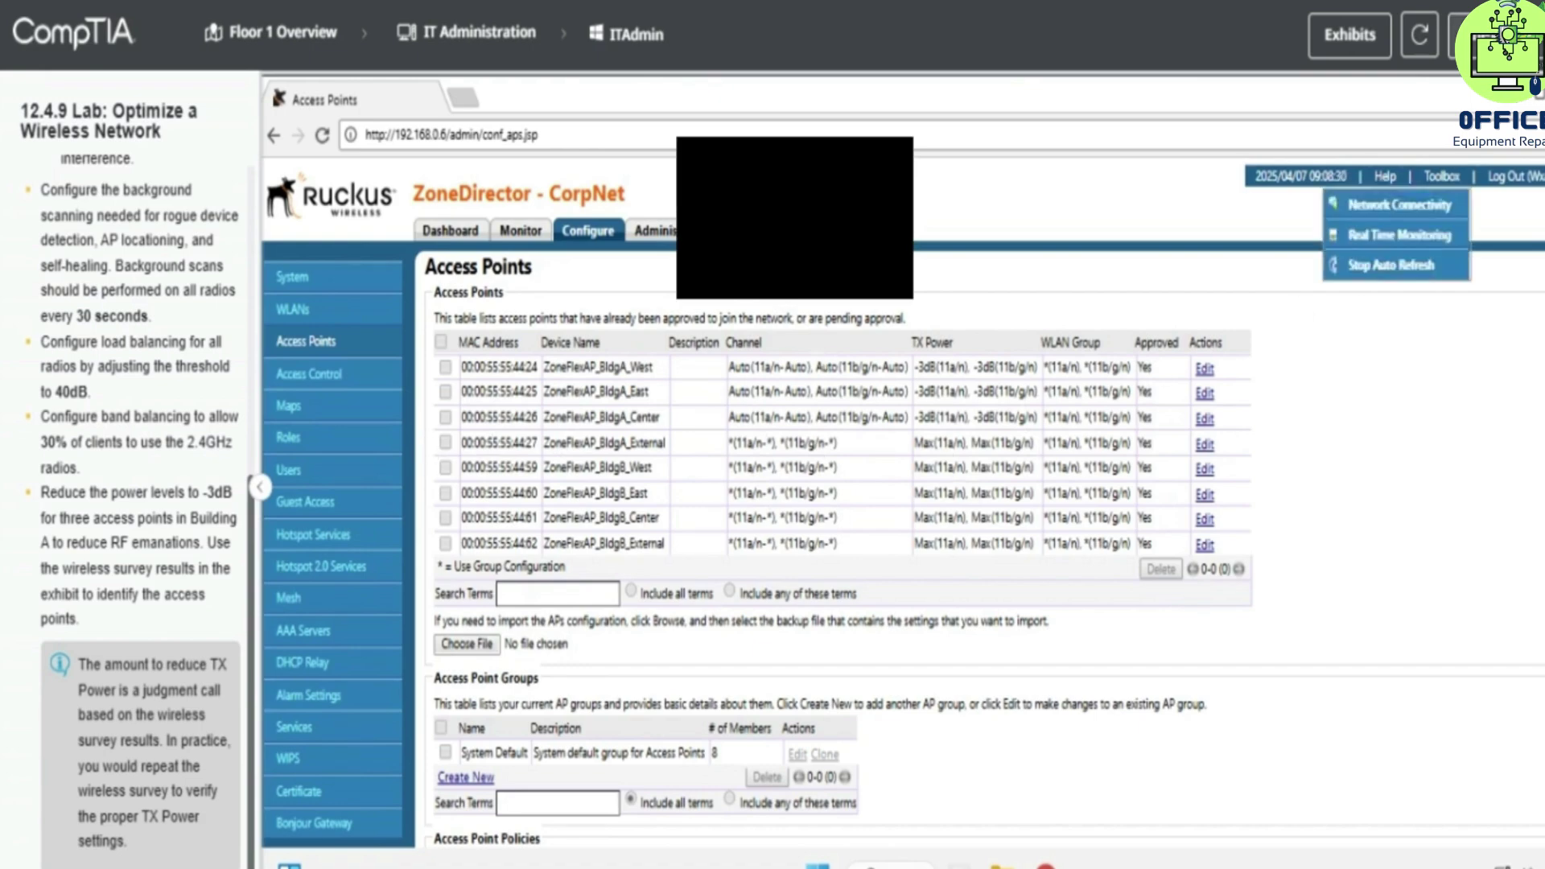